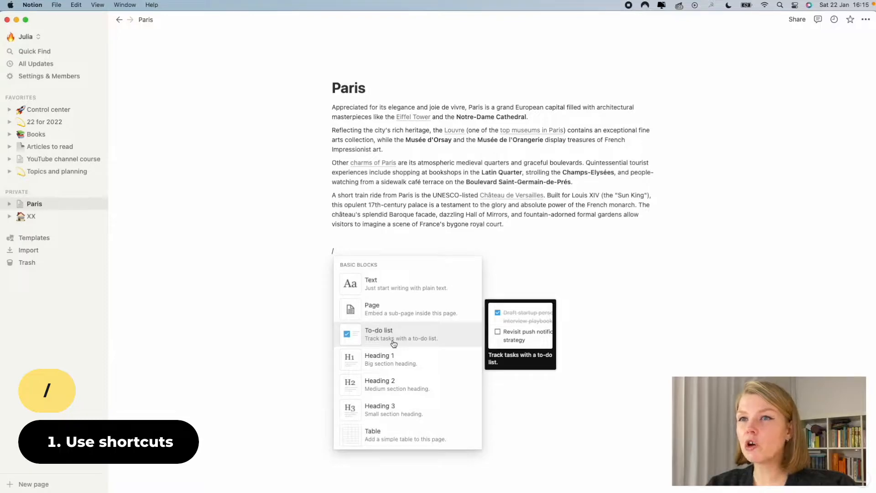
# Look through the available block types on the empty line below the text and filter them for "table"
pyautogui.scroll(-5, 394, 343)
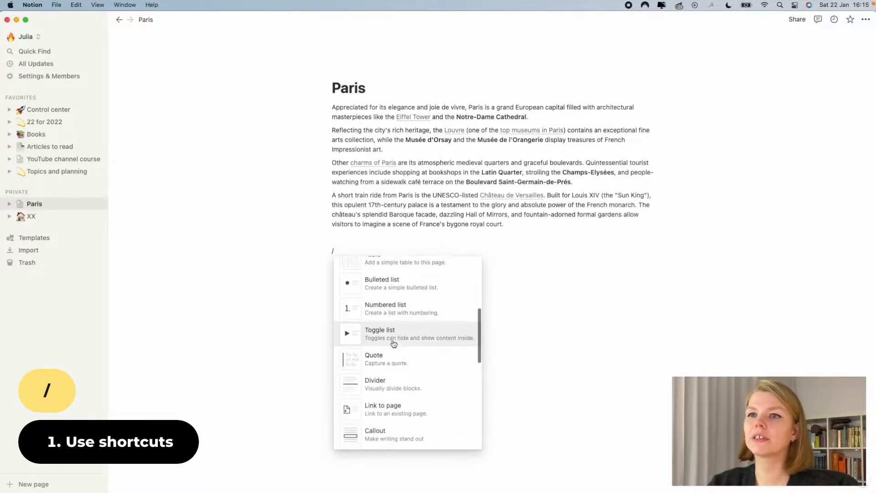
pyautogui.scroll(-6, 394, 343)
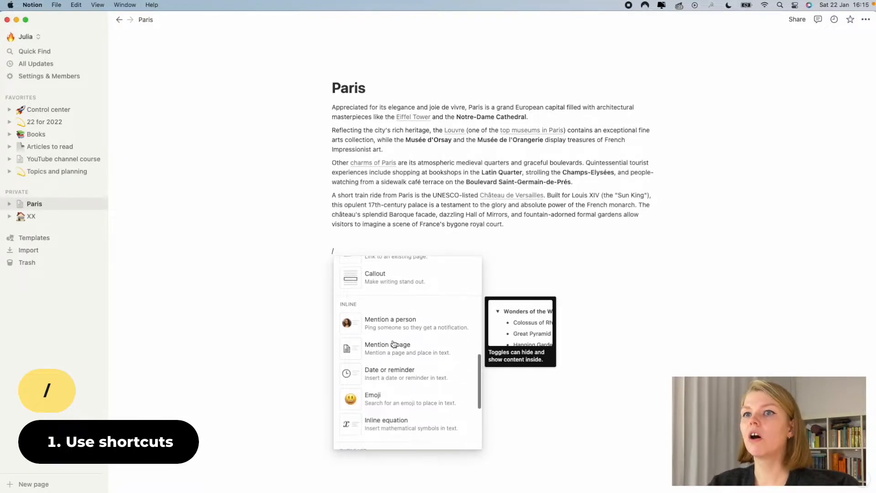
pyautogui.scroll(-6, 393, 343)
pyautogui.scroll(-8, 394, 344)
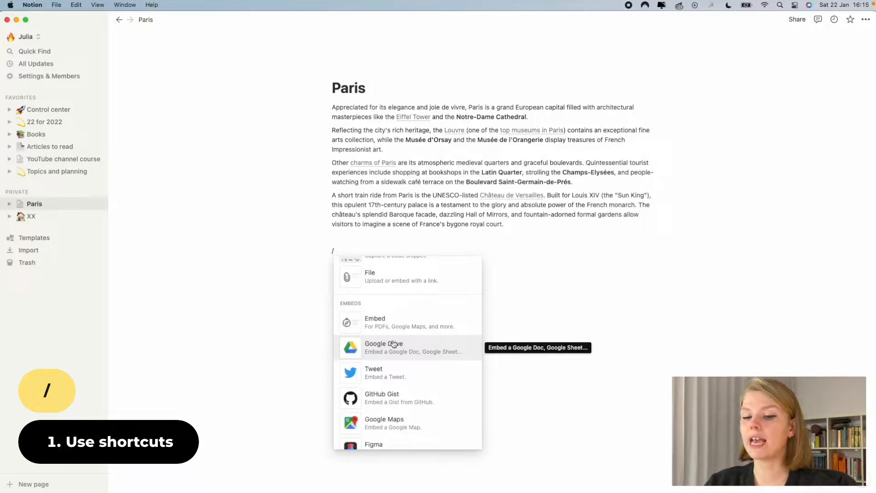
pyautogui.write('t')
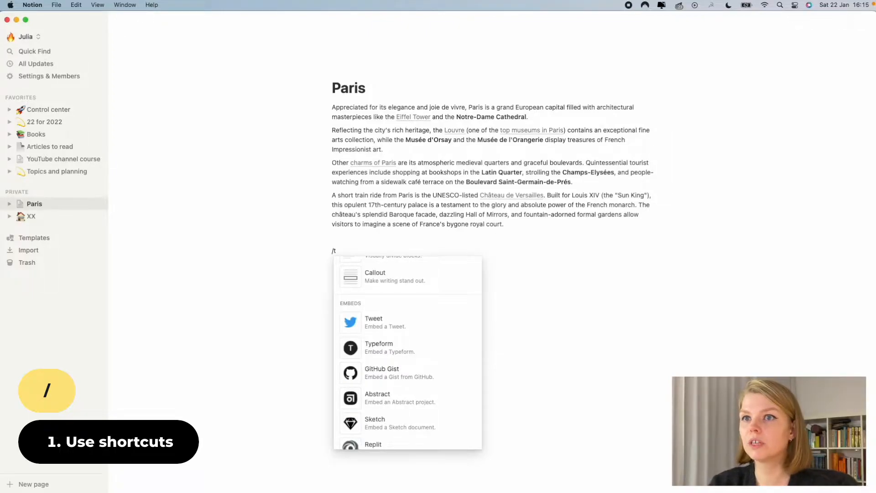
pyautogui.write('a')
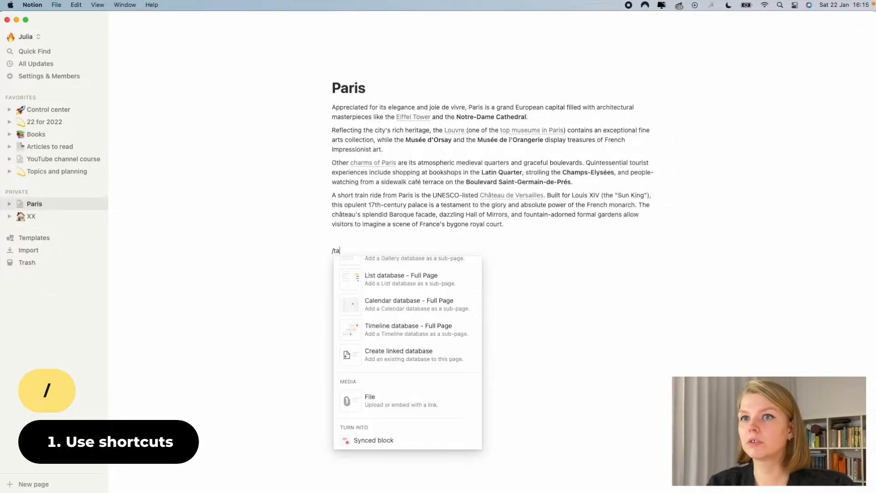
pyautogui.write('ble')
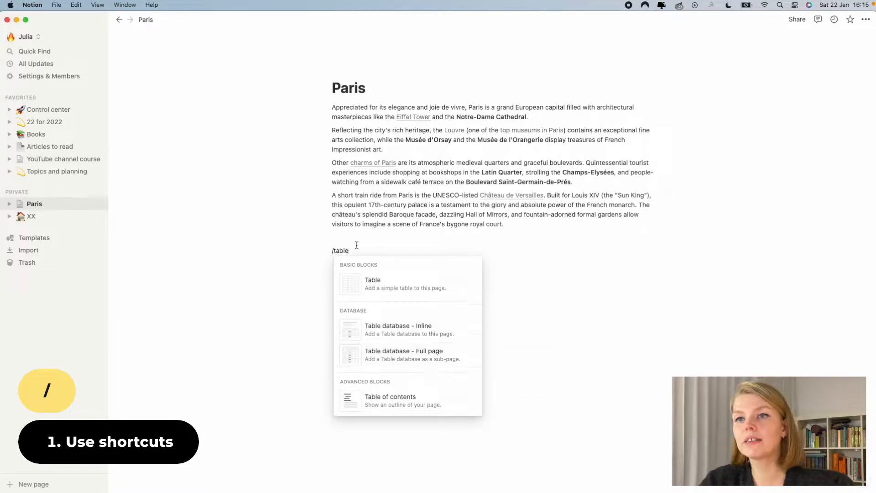
pyautogui.press('BackSpace')
pyautogui.press('BackSpace')
pyautogui.press('BackSpace')
pyautogui.press('BackSpace')
pyautogui.press('BackSpace')
pyautogui.press('BackSpace')
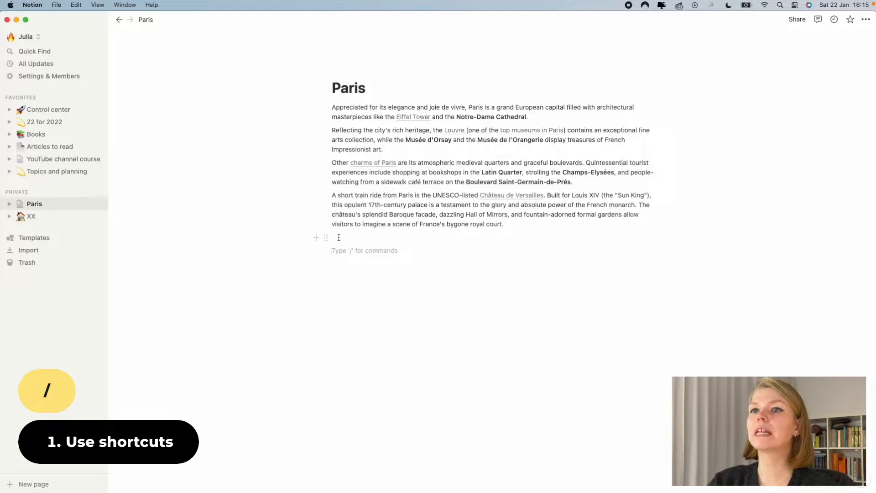
# Apply a yellow background to the first paragraph, starting with "Appreciated for its elegance"
pyautogui.click(332, 107)
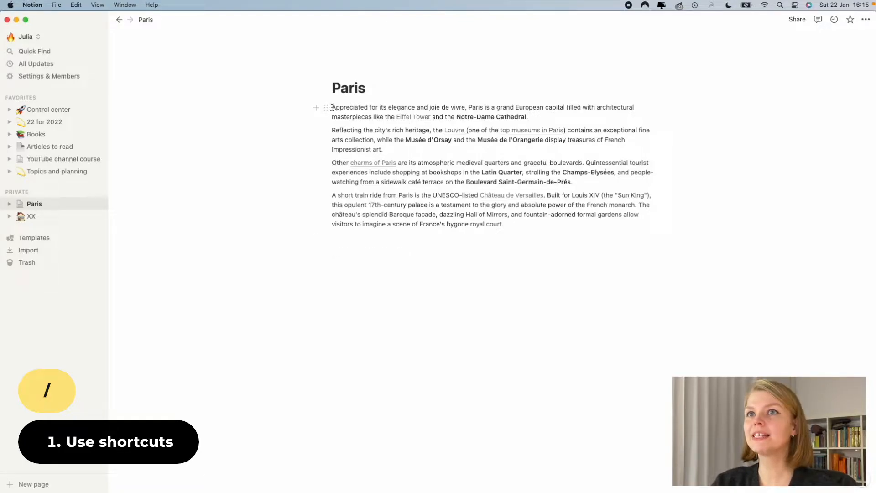
pyautogui.write('/')
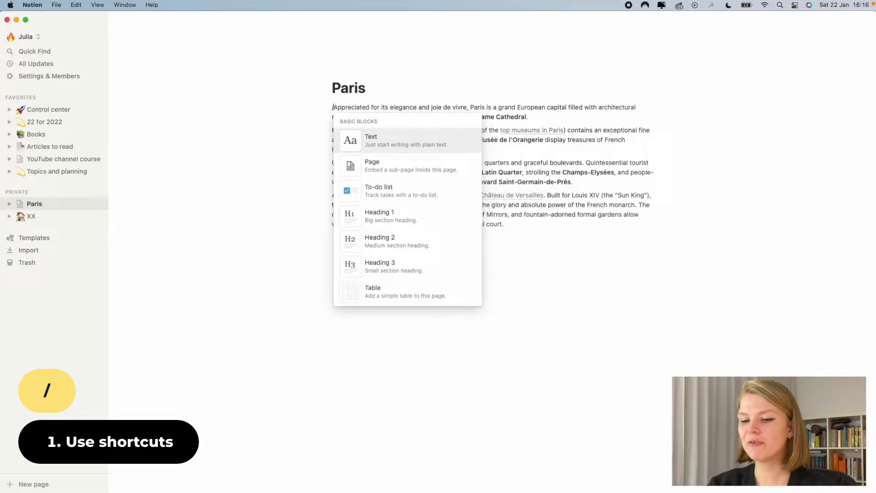
pyautogui.write('y')
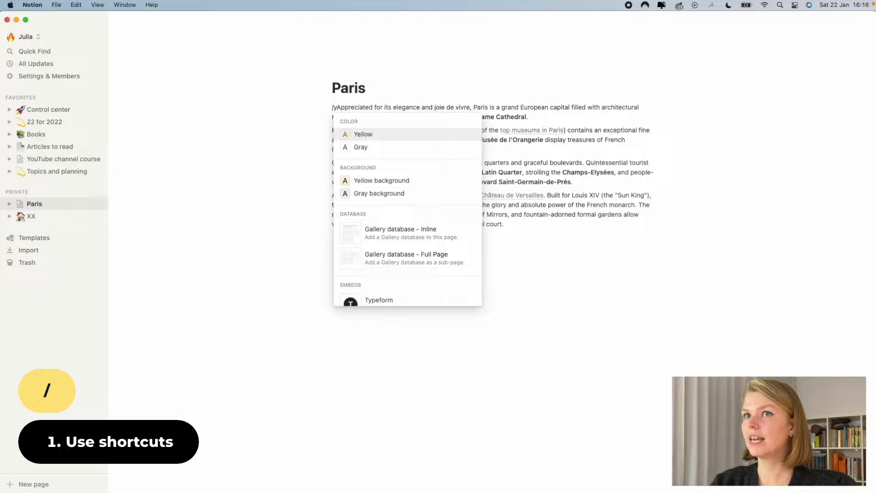
pyautogui.write('e')
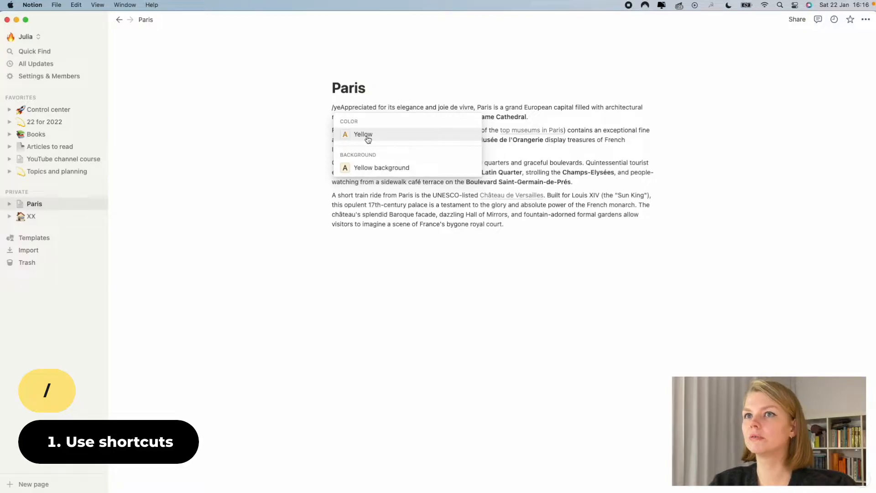
pyautogui.click(382, 168)
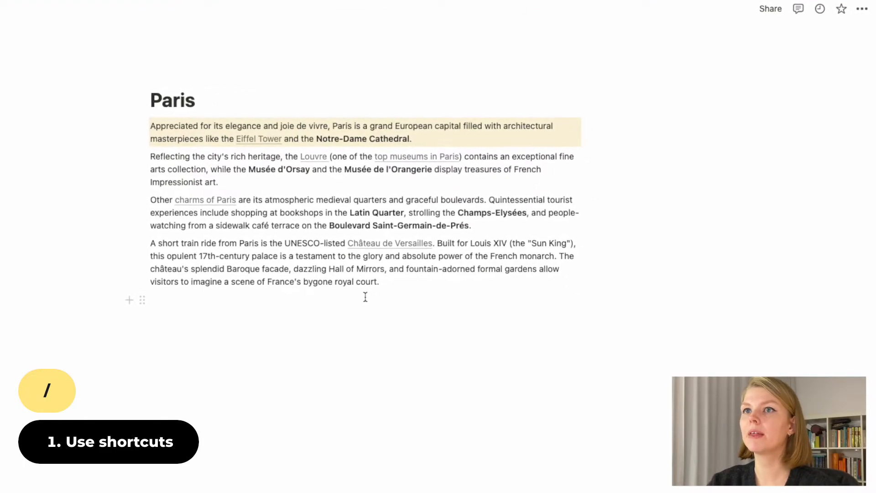
# Make the word "visitors" bold and the word "imagine" italic in the last paragraph
pyautogui.doubleClick(163, 282)
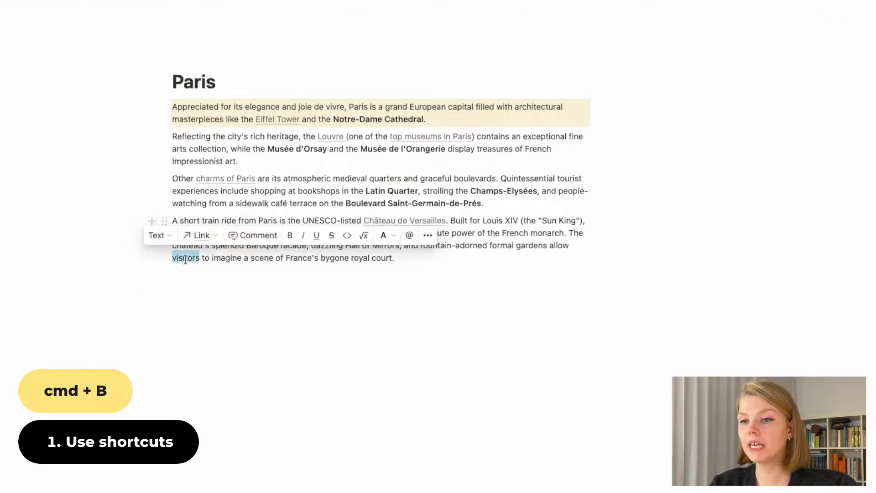
pyautogui.press('super+b')
pyautogui.doubleClick(225, 258)
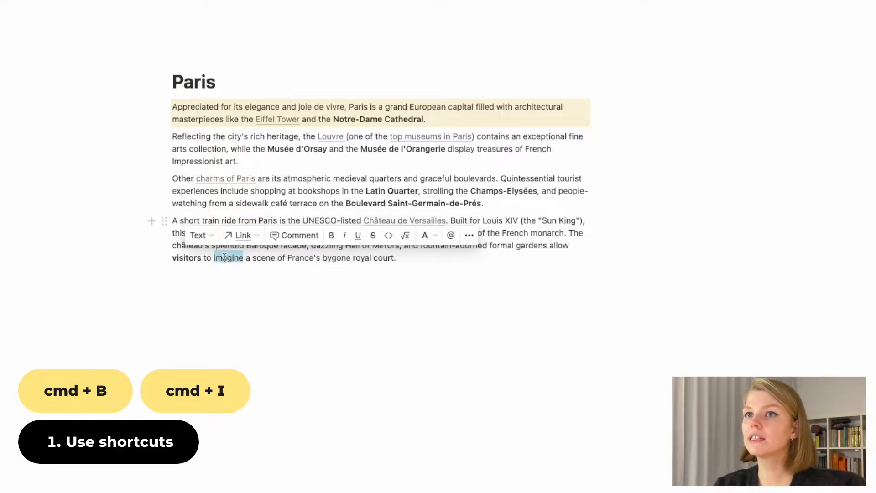
# Add a line below the last paragraph reading "Text rest of the text", with only the word "Text" in bold
pyautogui.click(242, 273)
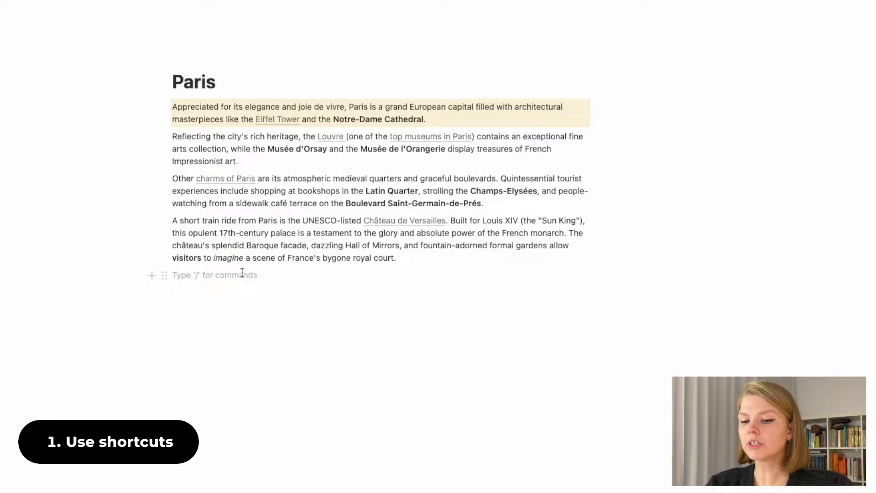
pyautogui.write('**')
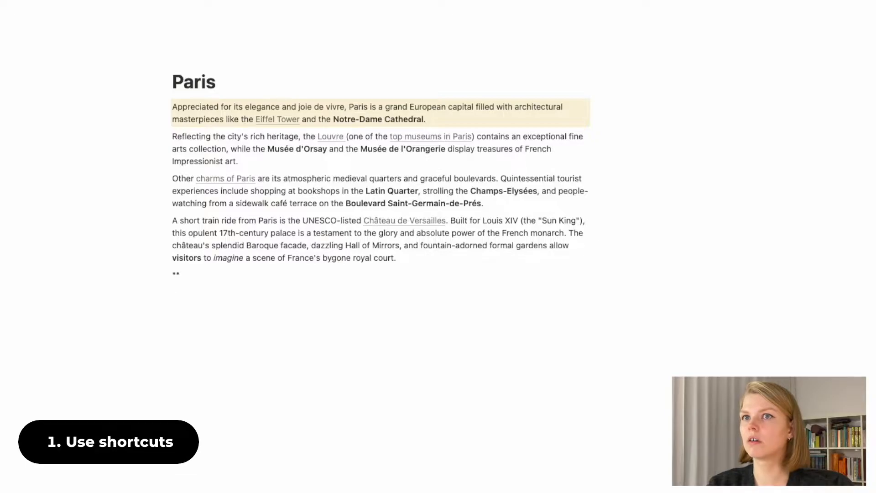
pyautogui.write('Test')
pyautogui.press('BackSpace')
pyautogui.press('BackSpace')
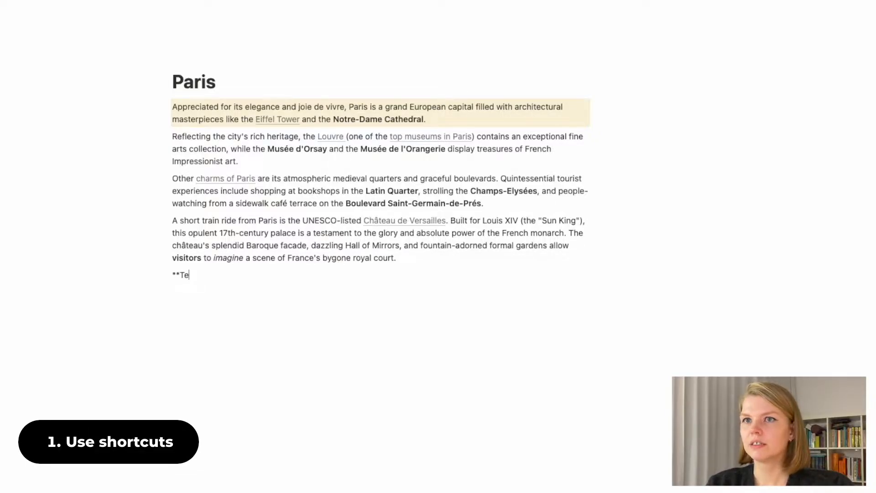
pyautogui.write('xt')
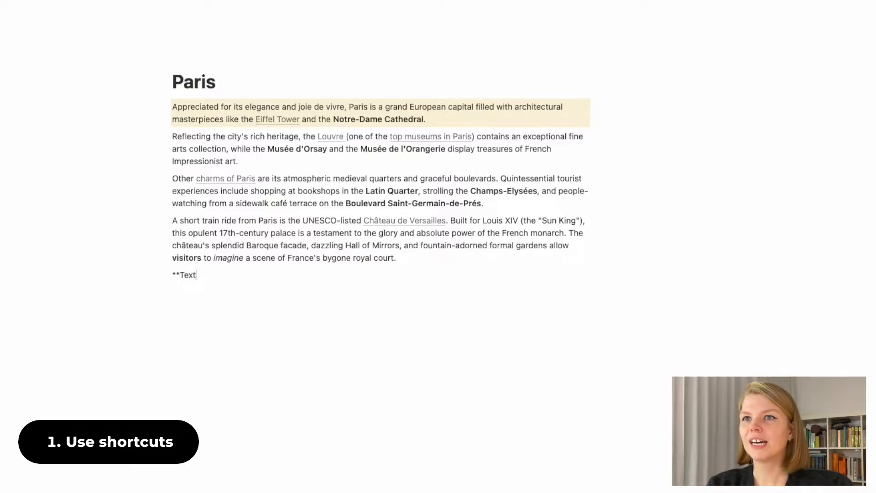
pyautogui.write('**')
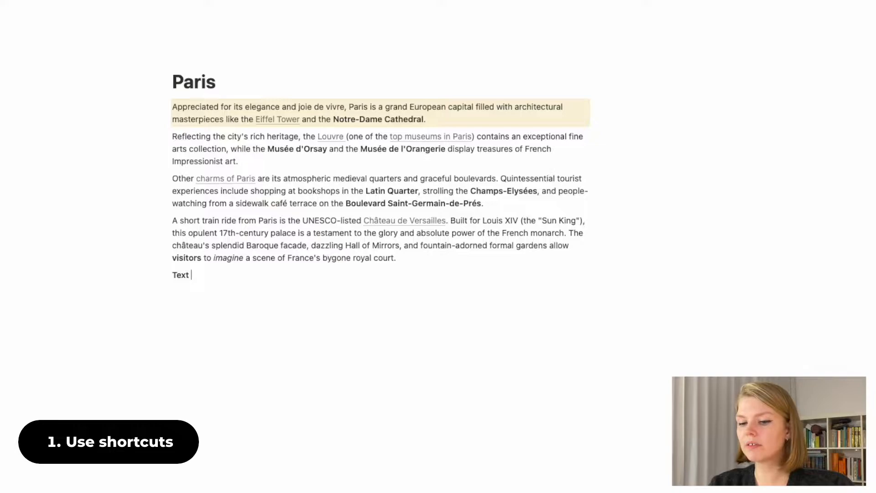
pyautogui.write(' rest ')
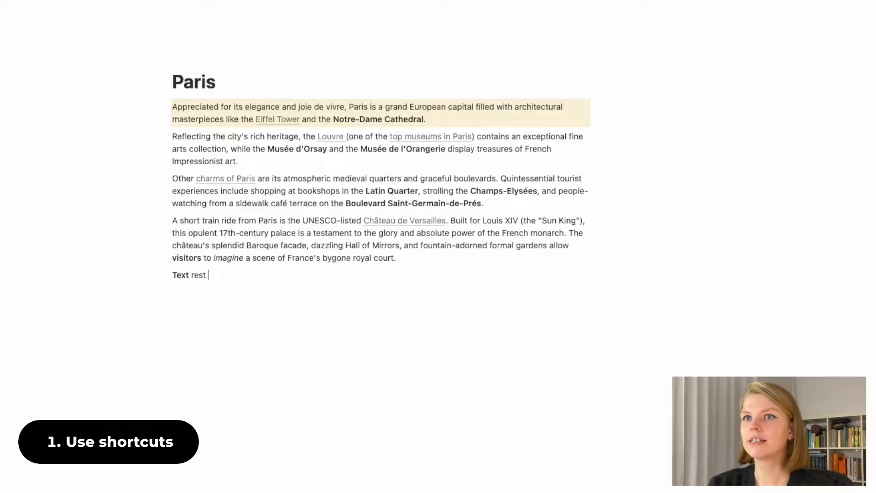
pyautogui.write('of the text')
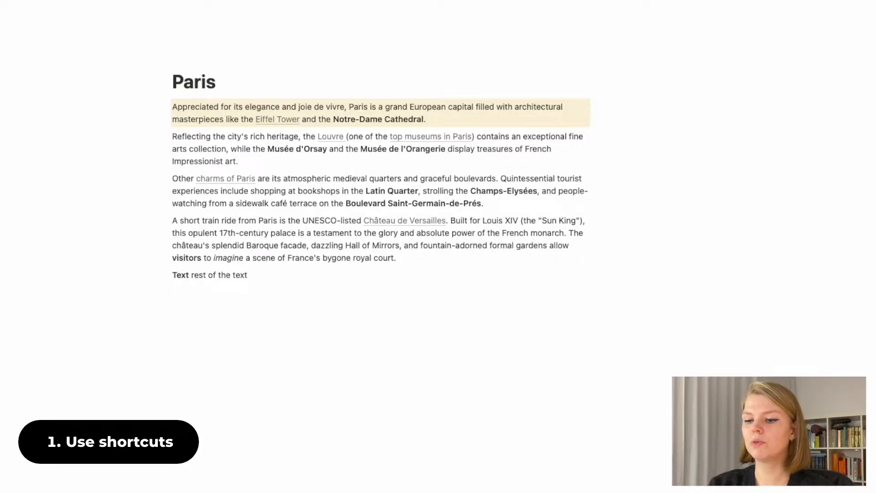
# Append the word "text" in italics to the end of the new line, using Markdown formatting
pyautogui.write(' *')
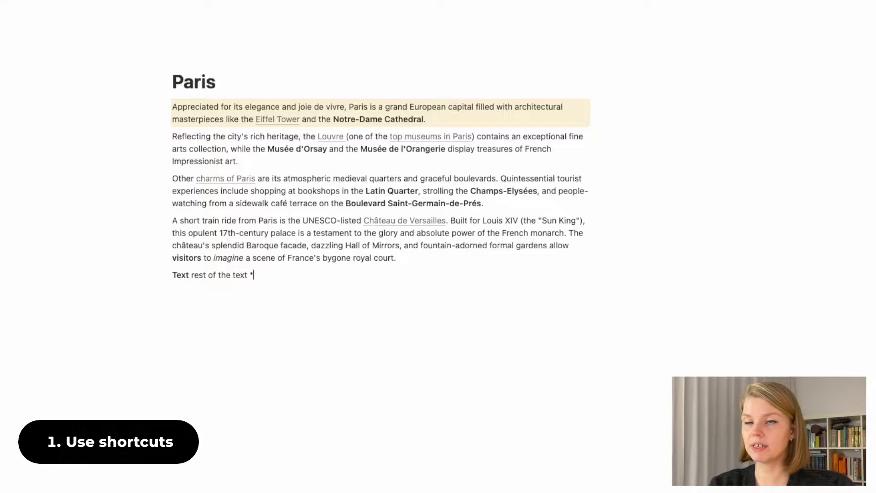
pyautogui.write('text')
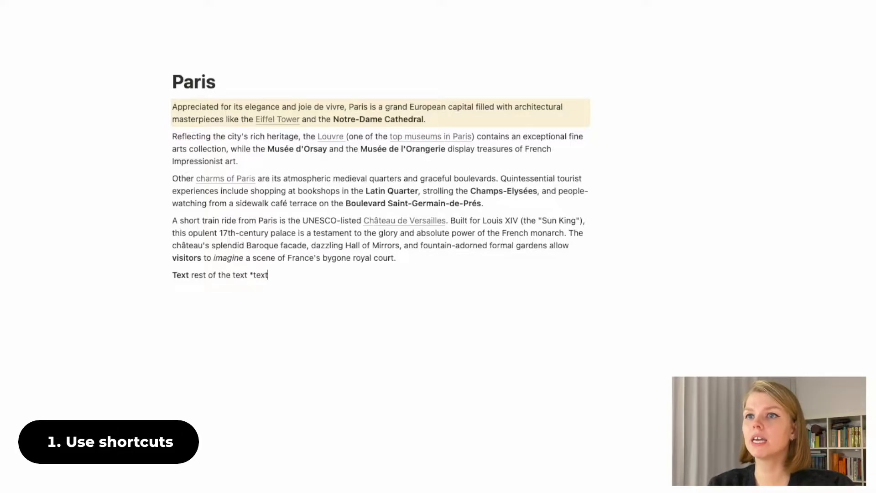
pyautogui.write('*')
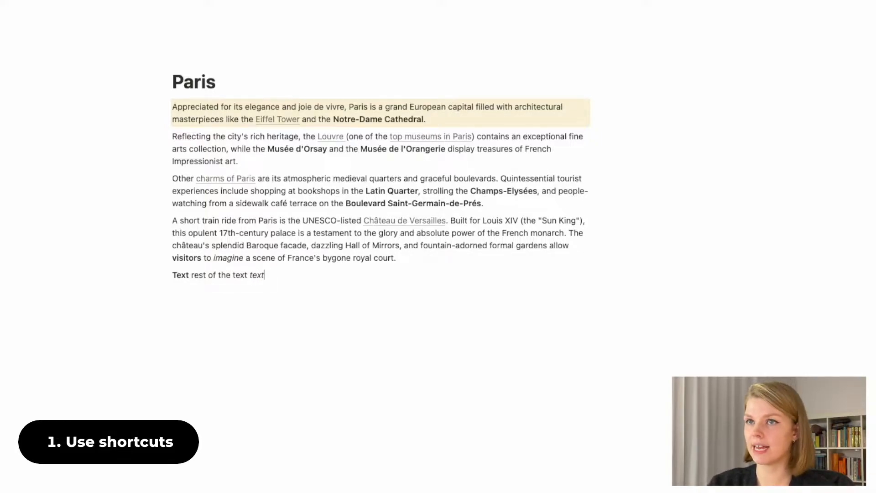
# Create a bulleted list below the "Text rest of the text" line with three entries, each reading "Item"
pyautogui.press('Return')
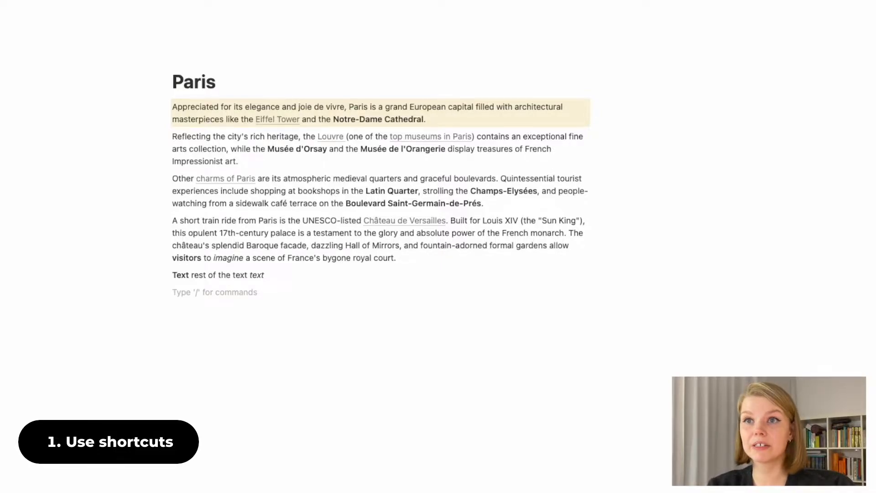
pyautogui.write('*')
pyautogui.press('space')
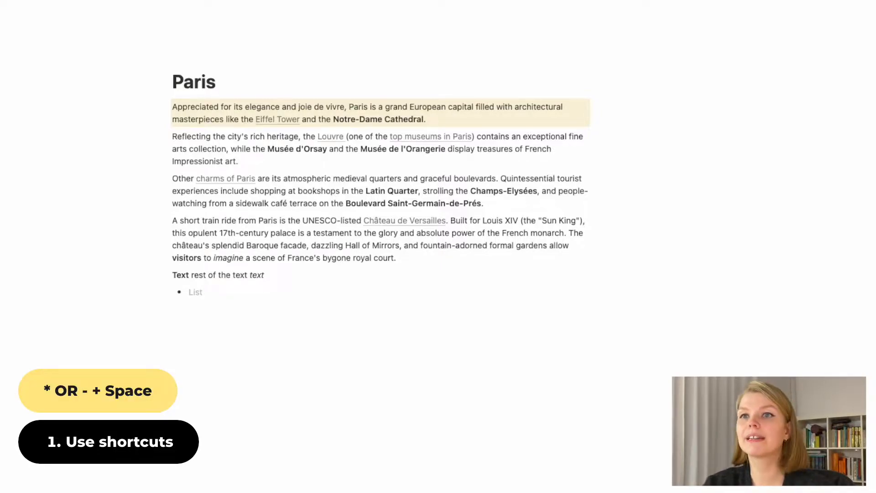
pyautogui.press('BackSpace')
pyautogui.write('-')
pyautogui.press('space')
pyautogui.write('Item')
pyautogui.press('Return')
pyautogui.write('Item')
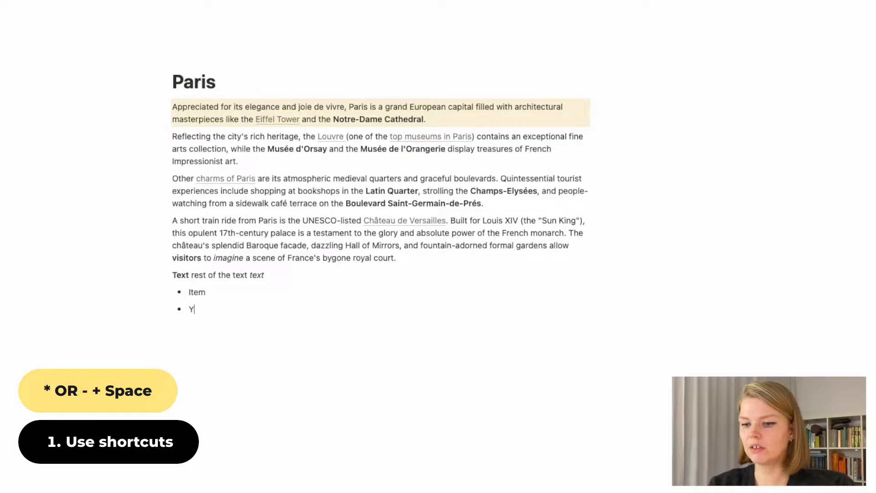
pyautogui.press('Return')
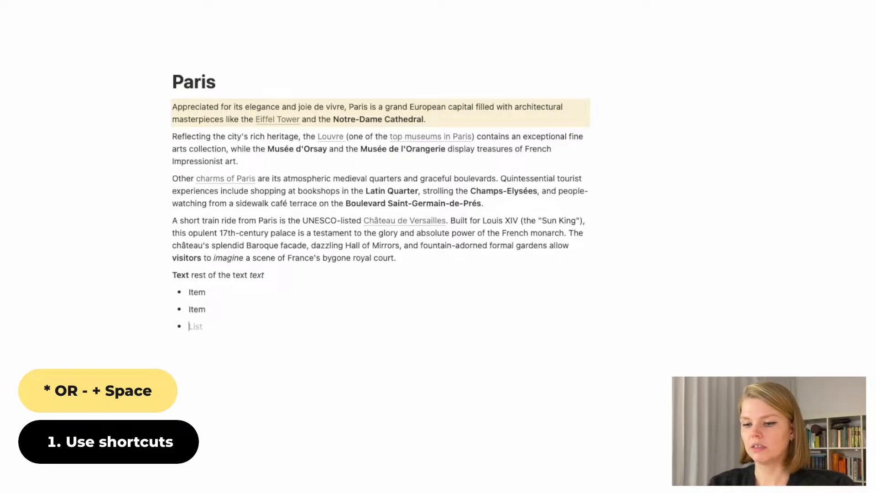
pyautogui.write('Item')
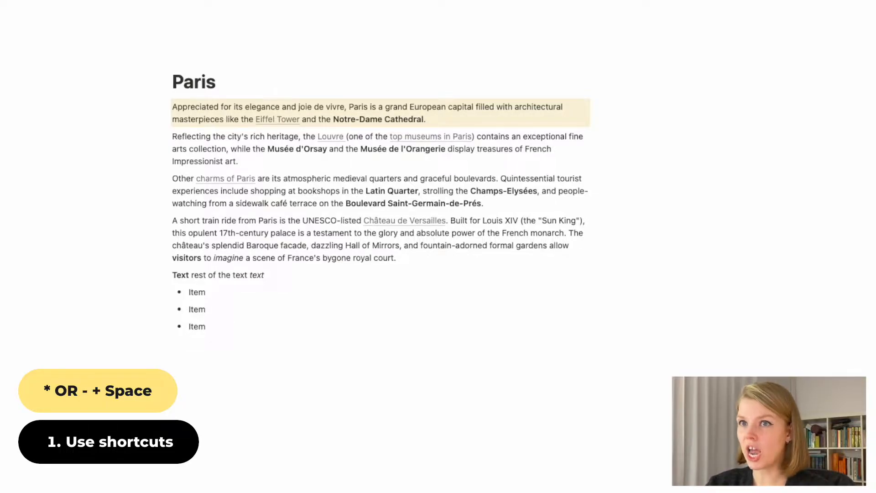
# Nest the third bullet under the second one and return it to the top level
pyautogui.press('Tab')
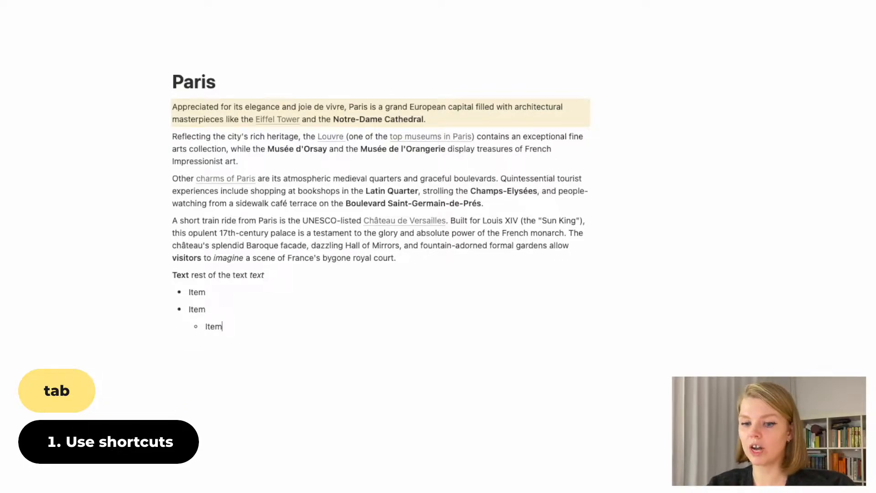
pyautogui.hotkey('shift', 'Tab')
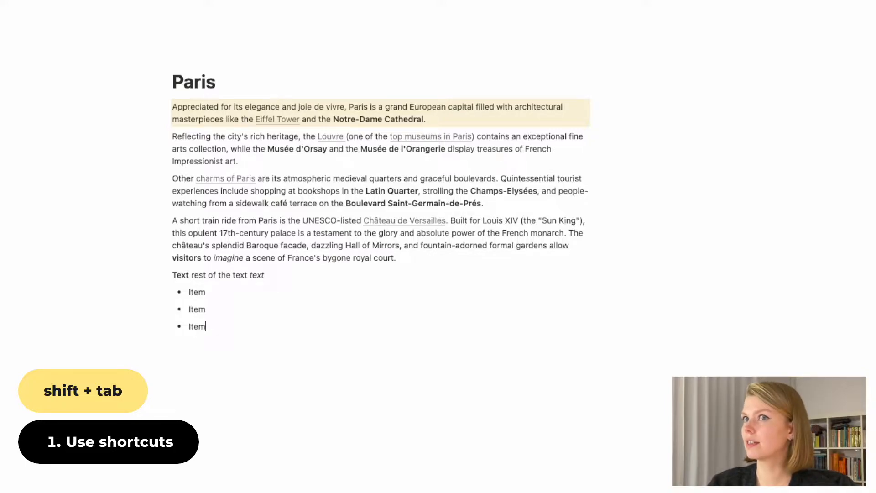
# Create a numbered list below the bulleted list with two entries, each reading "Item"
pyautogui.press('Return')
pyautogui.press('Return')
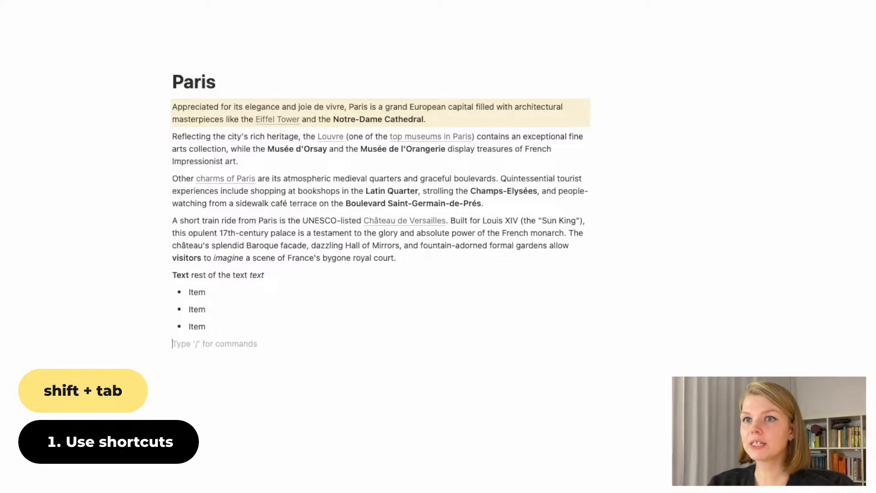
pyautogui.write('1. ')
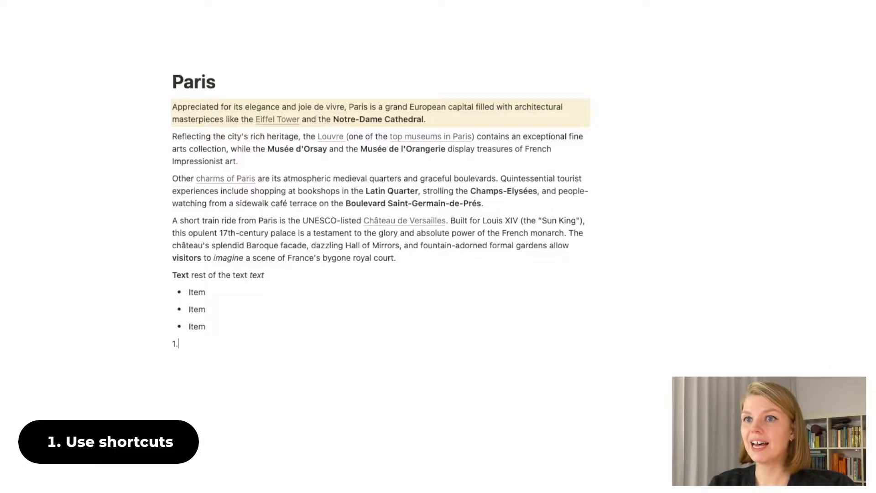
pyautogui.write('Item')
pyautogui.press('Return')
pyautogui.write('Item')
pyautogui.press('Return')
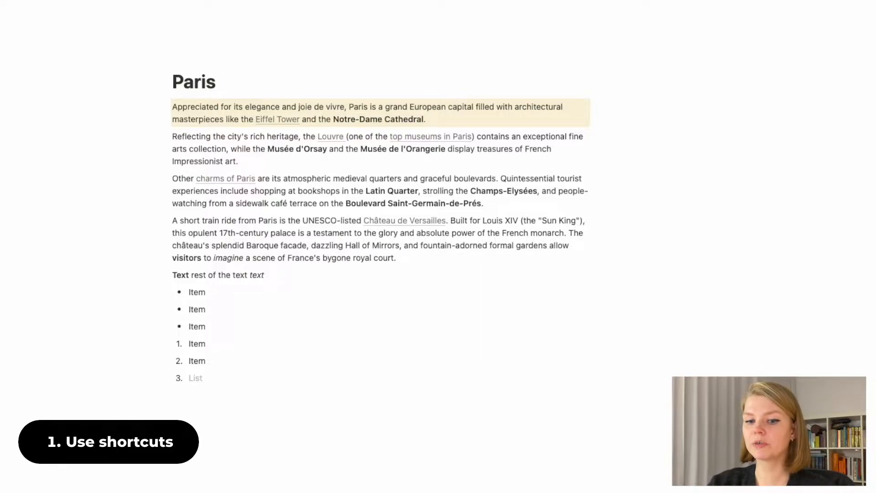
# Nest an empty entry under the second numbered item, turn it into a bullet, and remove its list formatting
pyautogui.press('Tab')
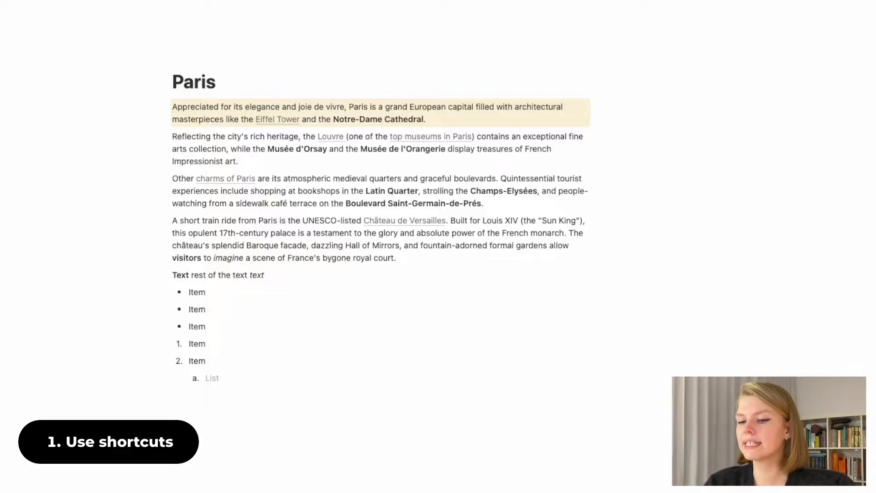
pyautogui.write('*')
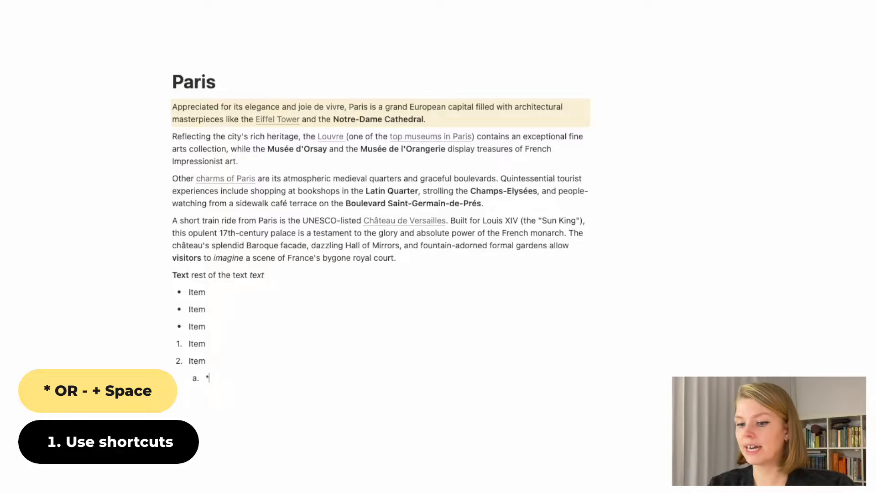
pyautogui.press('space')
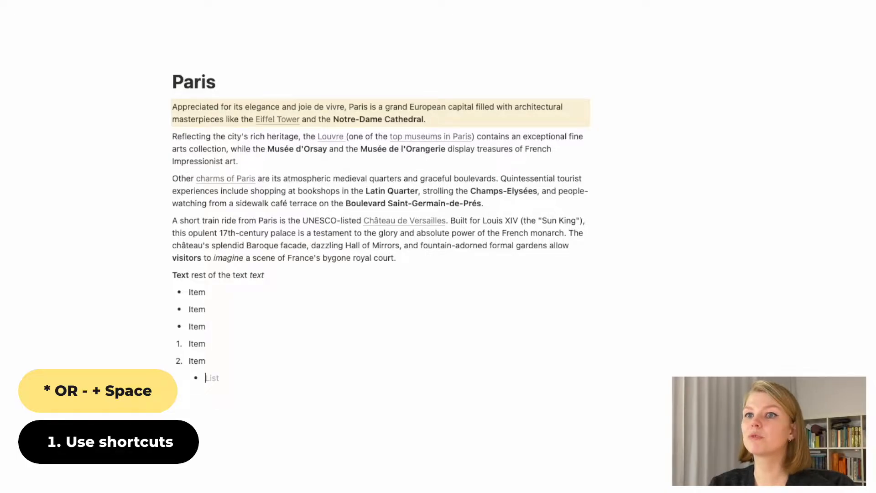
pyautogui.press('BackSpace')
pyautogui.press('BackSpace')
# Start a numbered list at 7 after a blank line, and turn the entry back into plain text
pyautogui.press('Return')
pyautogui.press('Return')
pyautogui.press('Return')
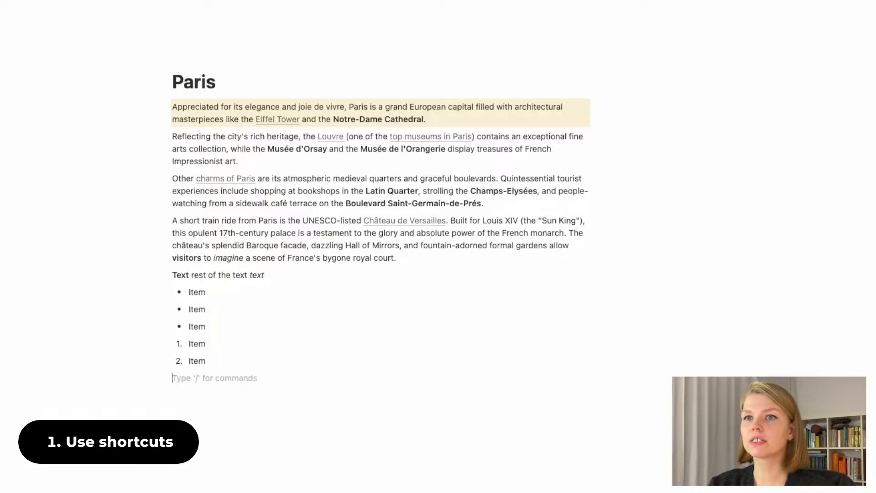
pyautogui.write('7.')
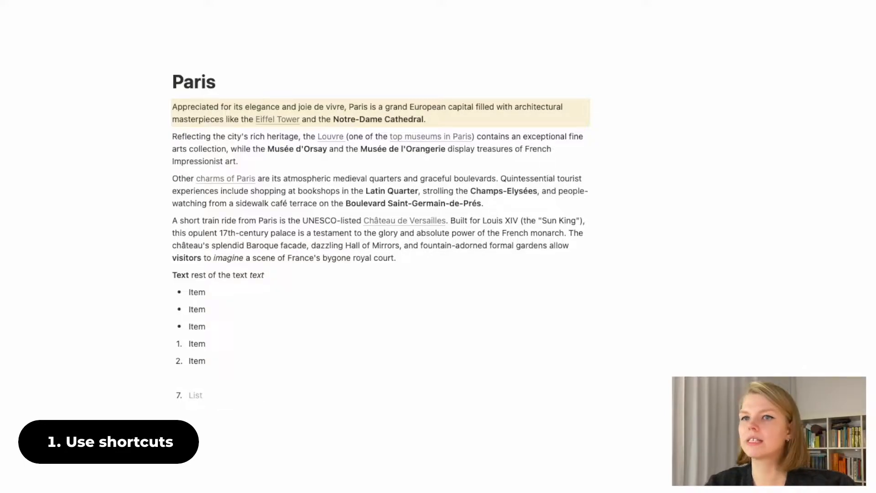
pyautogui.press('BackSpace')
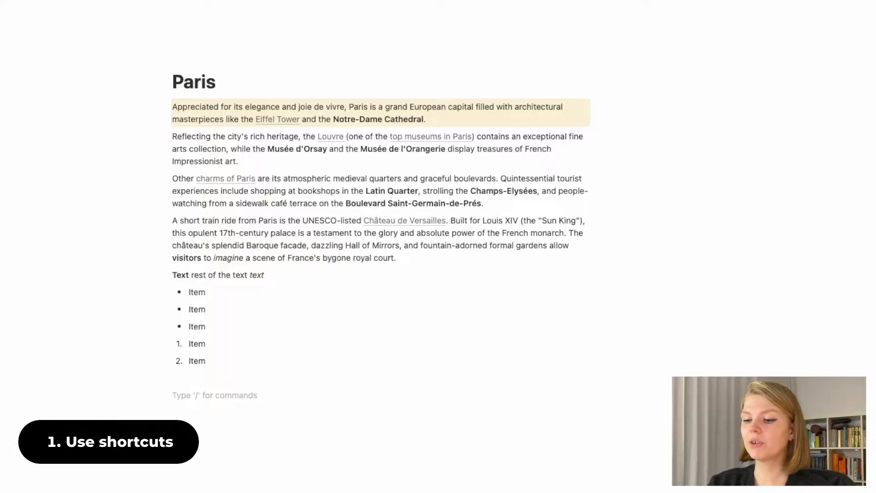
# Create a to-do list below the numbered list with three checkboxes, each reading "Todo"
pyautogui.write('[]')
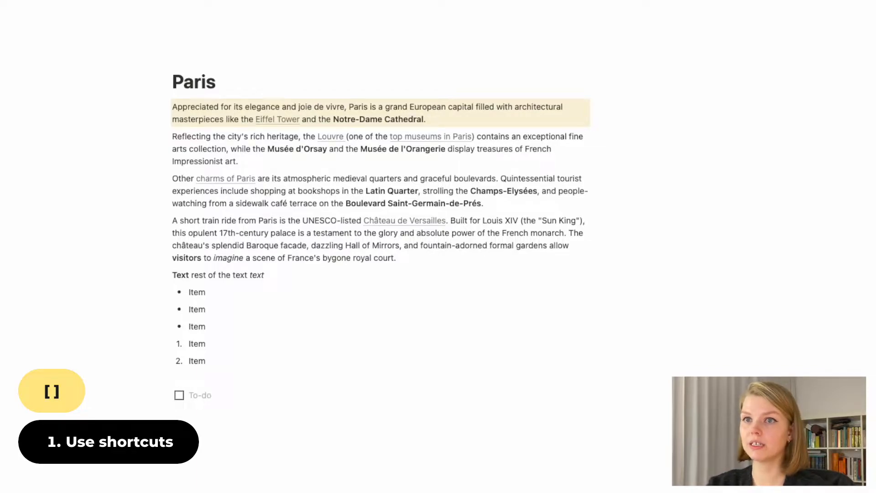
pyautogui.write('Todo')
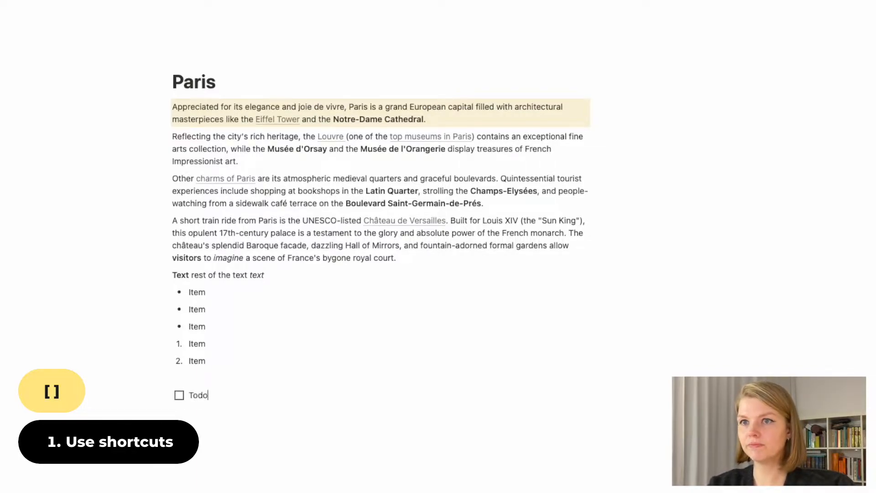
pyautogui.press('Return')
pyautogui.write('Todo')
pyautogui.press('Return')
pyautogui.write('Todo')
pyautogui.press('Return')
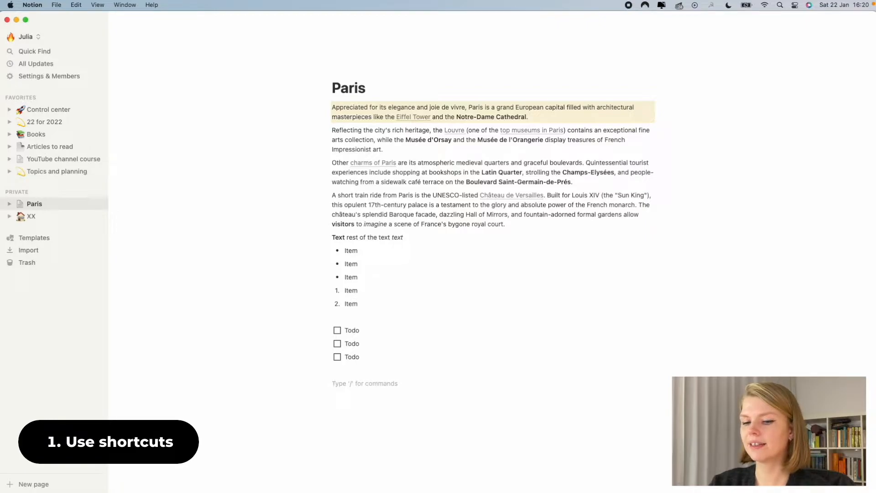
# Add a level 1 heading reading "Heading 1" below the to-do list, using Markdown formatting
pyautogui.write('#')
pyautogui.press('space')
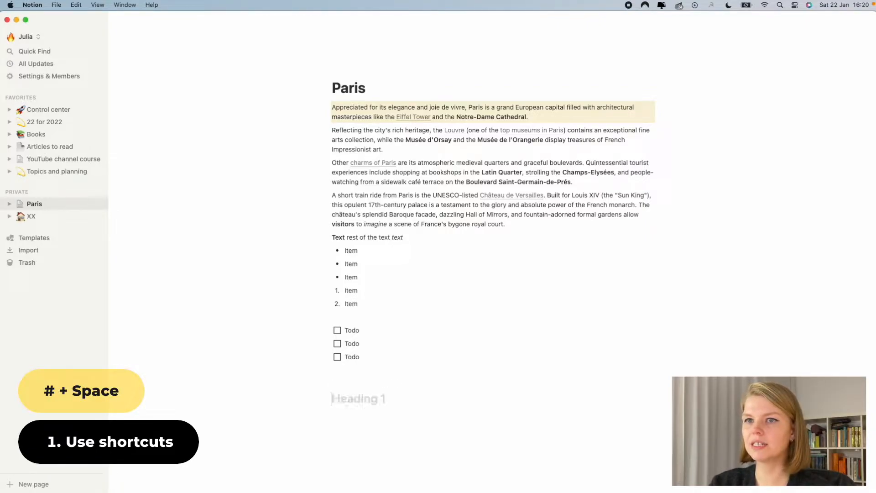
pyautogui.write('Hed')
pyautogui.press('BackSpace')
pyautogui.write('ading 1')
pyautogui.press('Return')
# Add a level 2 heading reading "Heading 2" and a level 3 heading reading "Heading 3" below the first heading
pyautogui.write('## Heading')
pyautogui.press('Return')
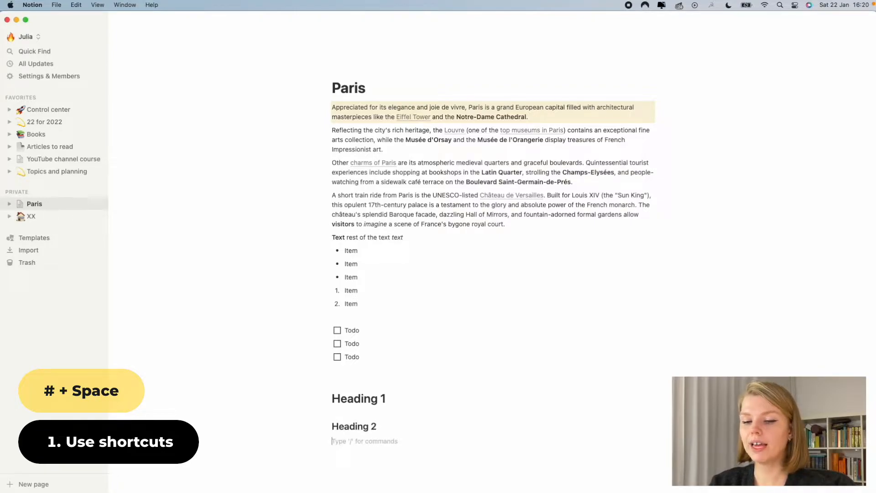
pyautogui.write('### ')
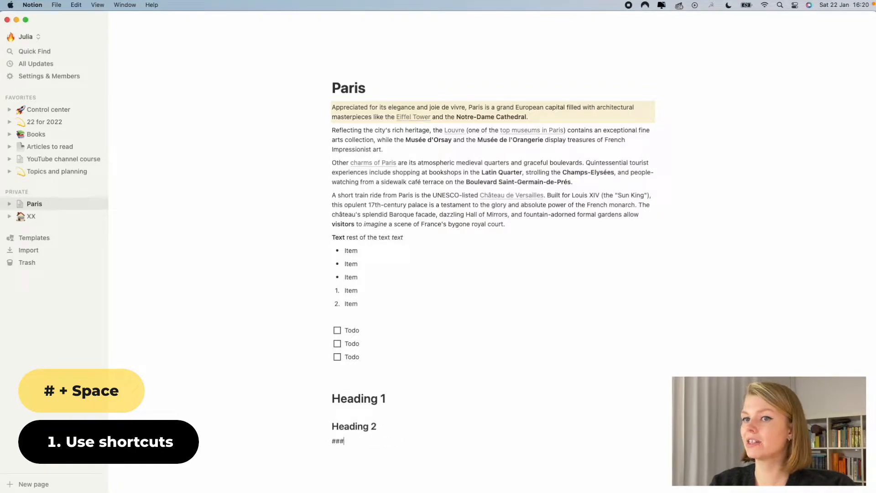
pyautogui.write('Heading 3')
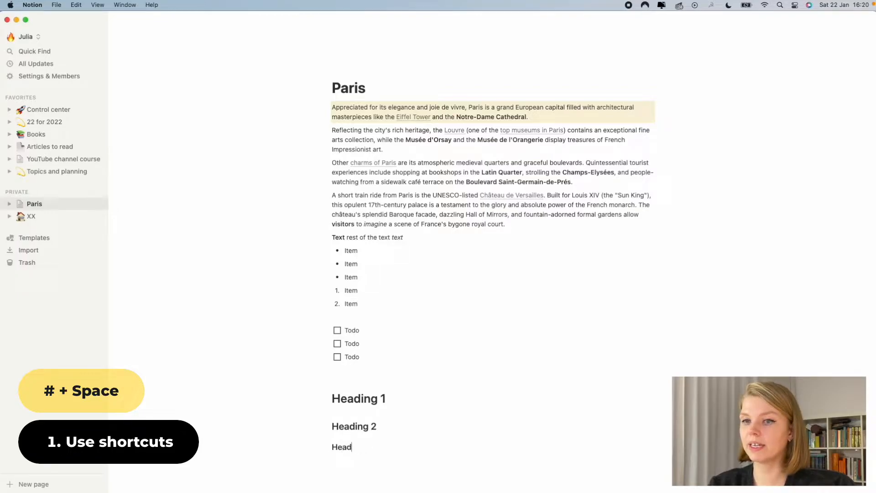
pyautogui.press('Return')
pyautogui.press('Return')
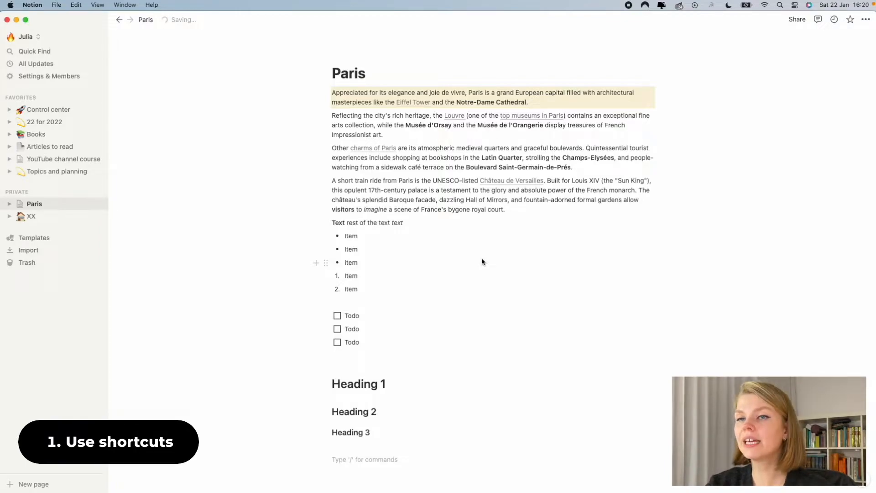
# Convert the "Text rest of the text text" line to Heading 1, Heading 2 and finally Heading 3
pyautogui.tripleClick(382, 223)
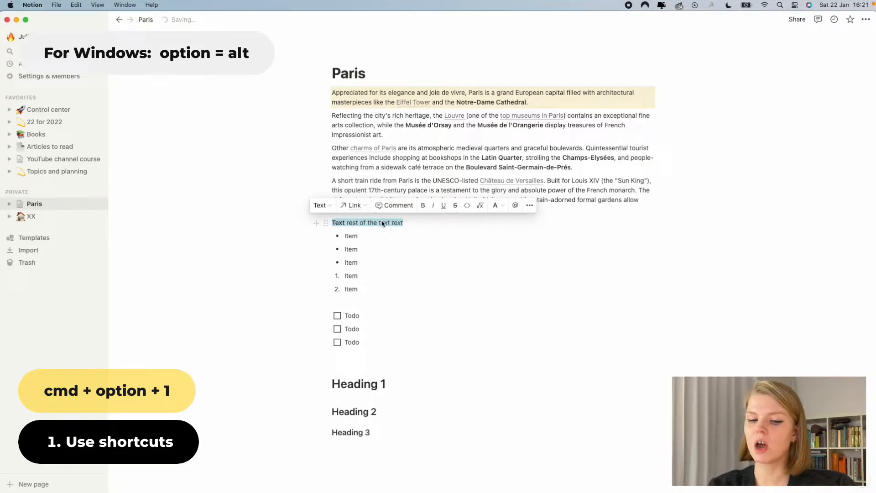
pyautogui.press('super+alt+1')
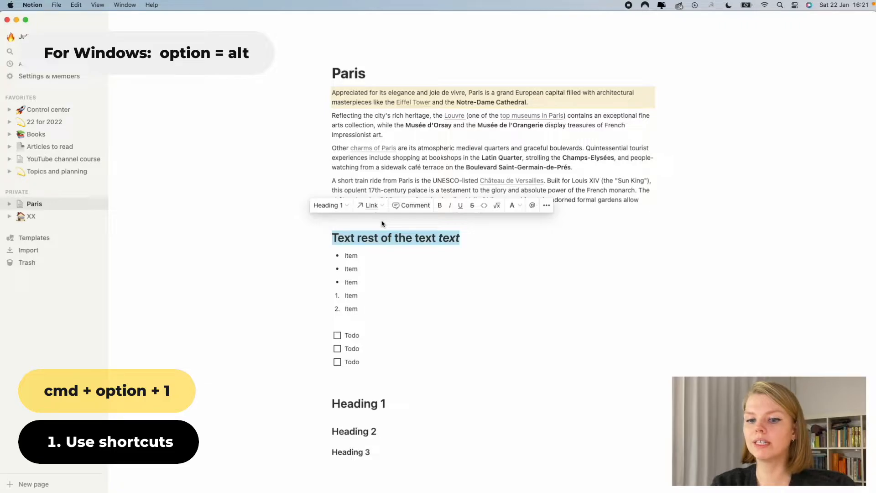
pyautogui.press('super+alt+2')
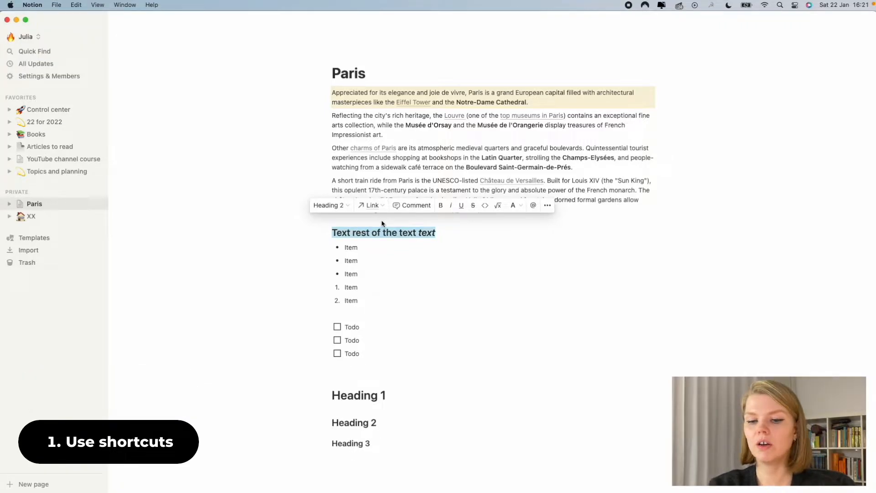
pyautogui.press('super+alt+3')
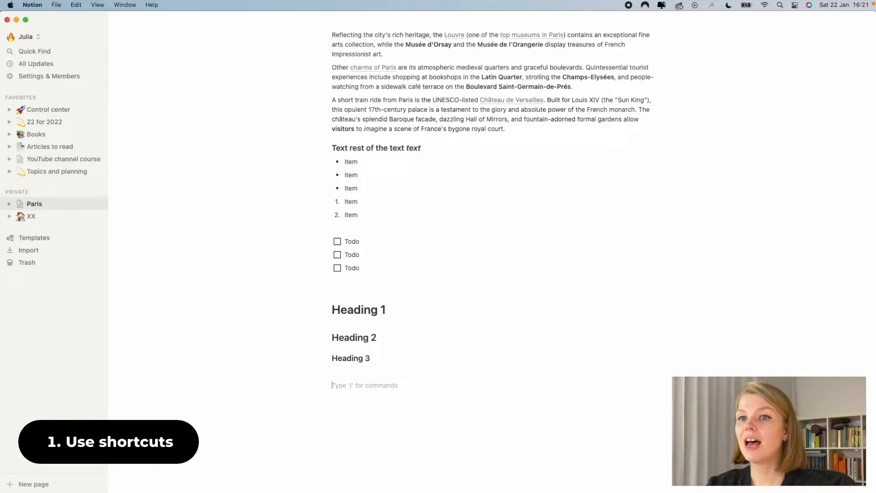
# Insert an inline reminder mention for today, shortly after 4 PM, below the "Heading 3" line
pyautogui.write('@')
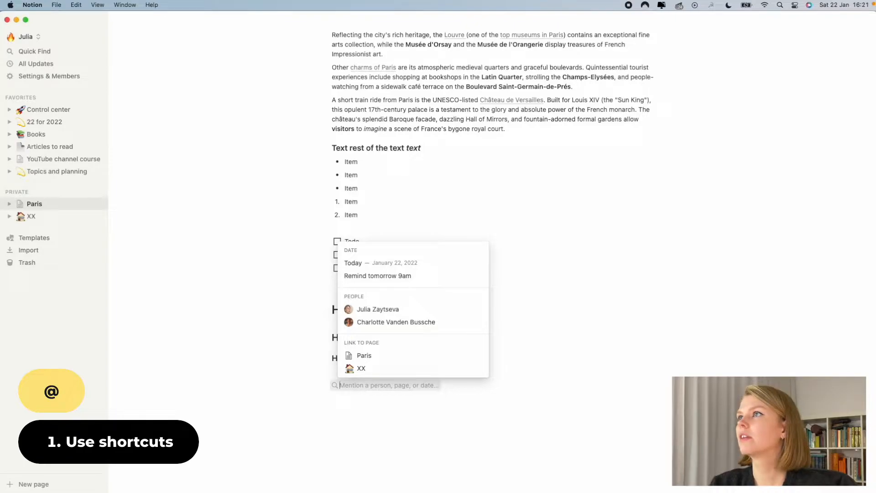
pyautogui.write('rem')
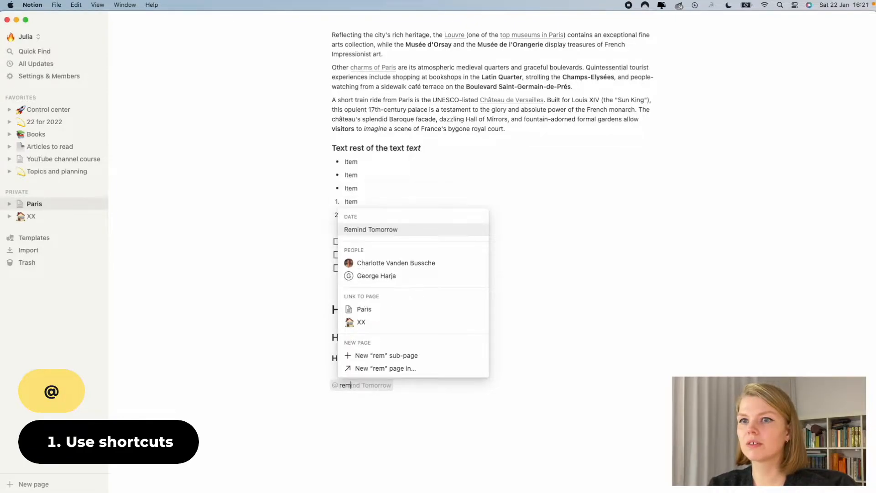
pyautogui.write('ind today')
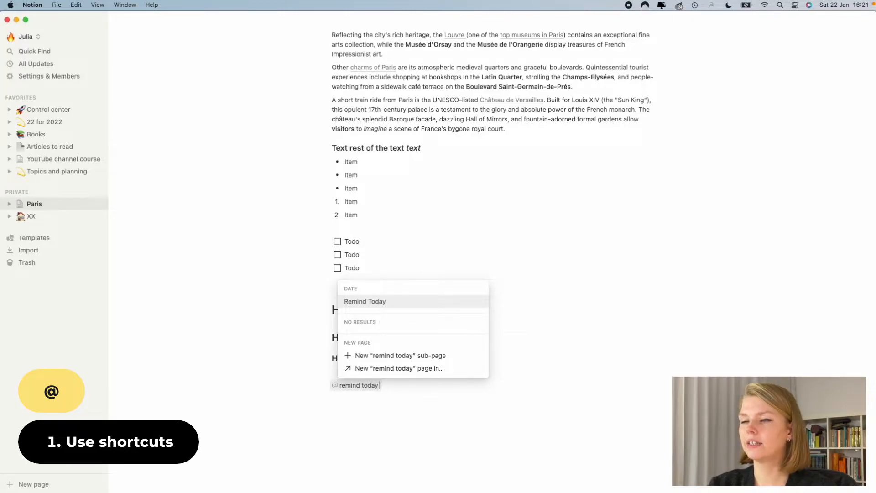
pyautogui.write(' 16')
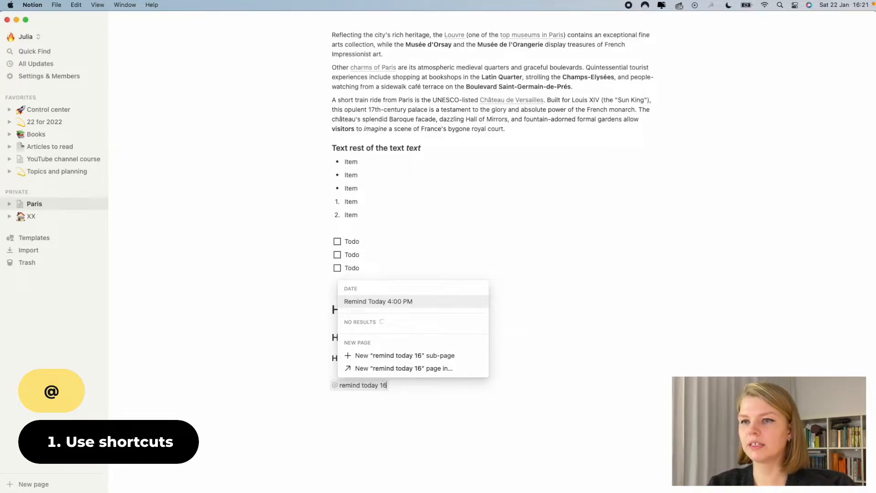
pyautogui.press('Return')
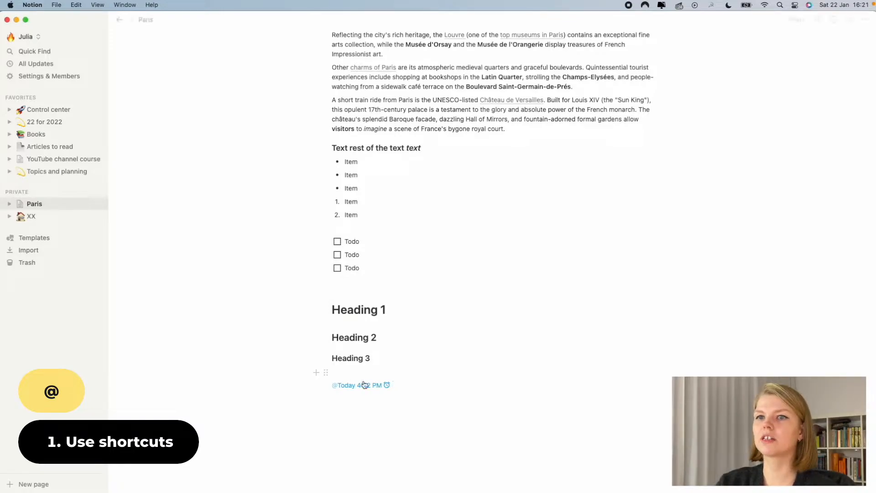
pyautogui.moveTo(364, 388)
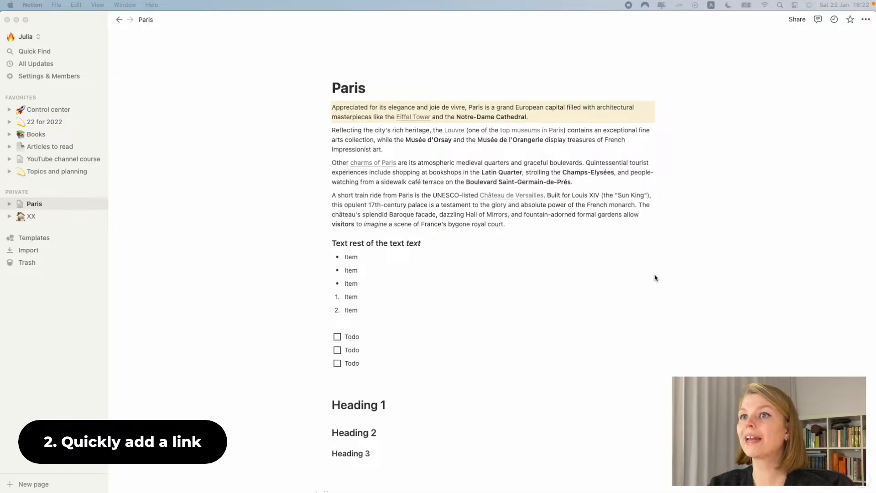
# Link the words "short train ride from Paris" in the fourth paragraph to the copied URL
pyautogui.click(655, 278)
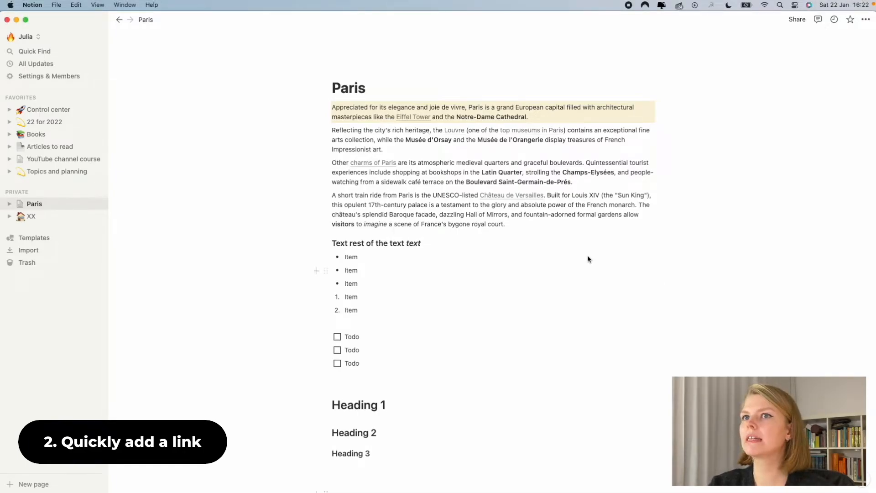
pyautogui.doubleClick(339, 197)
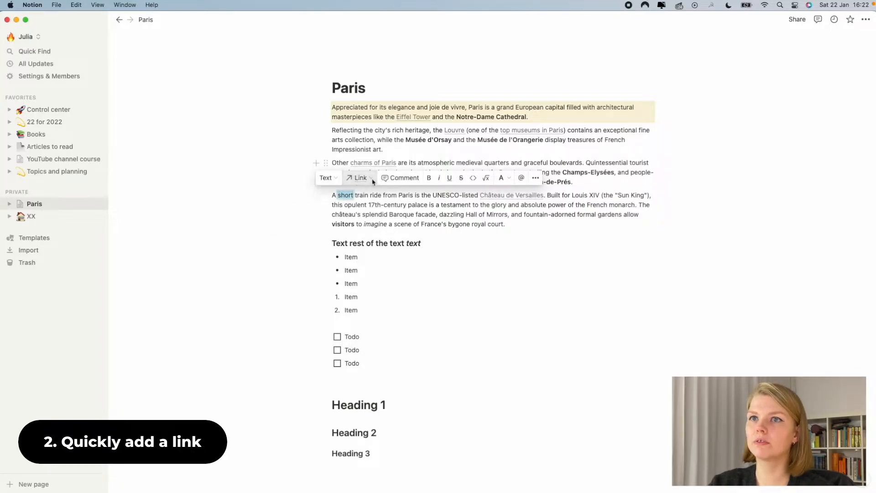
pyautogui.click(358, 177)
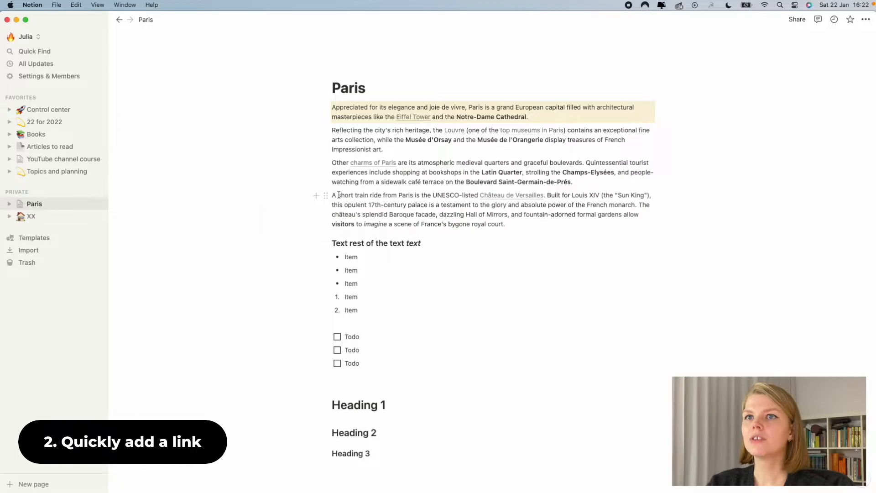
pyautogui.moveTo(338, 195); pyautogui.dragTo(413, 196)
pyautogui.press('super+v')
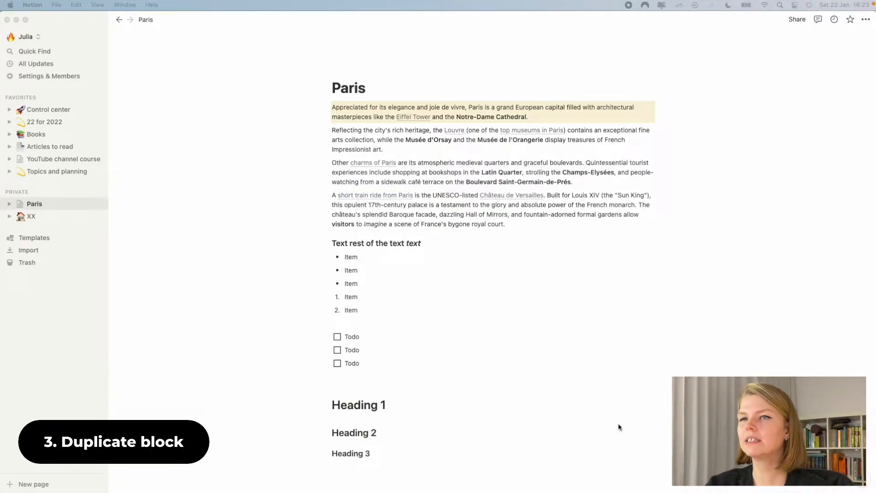
# Duplicate the paragraph starting with "A short train ride from Paris" three times
pyautogui.click(328, 195)
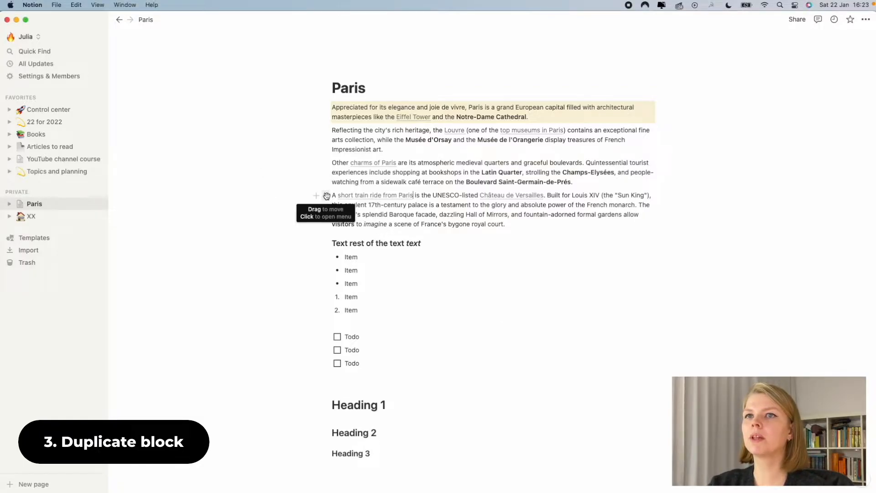
pyautogui.click(326, 195)
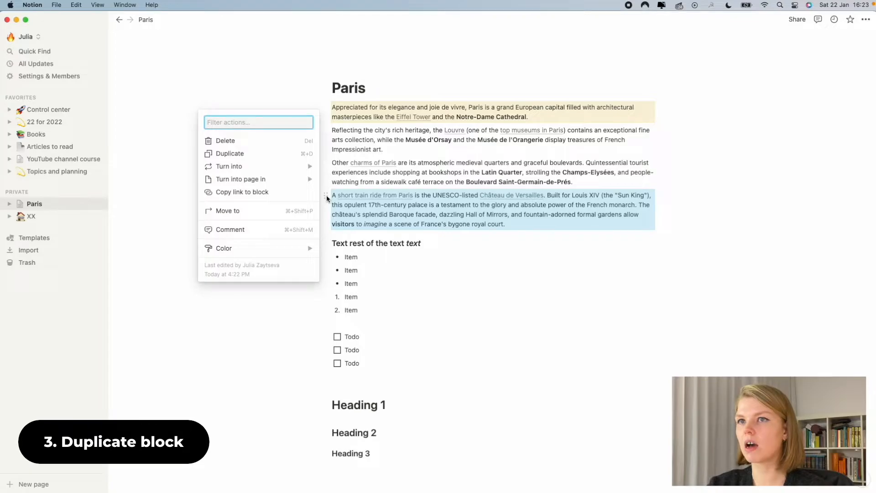
pyautogui.press('super+d')
pyautogui.press('super+d')
pyautogui.press('super+d')
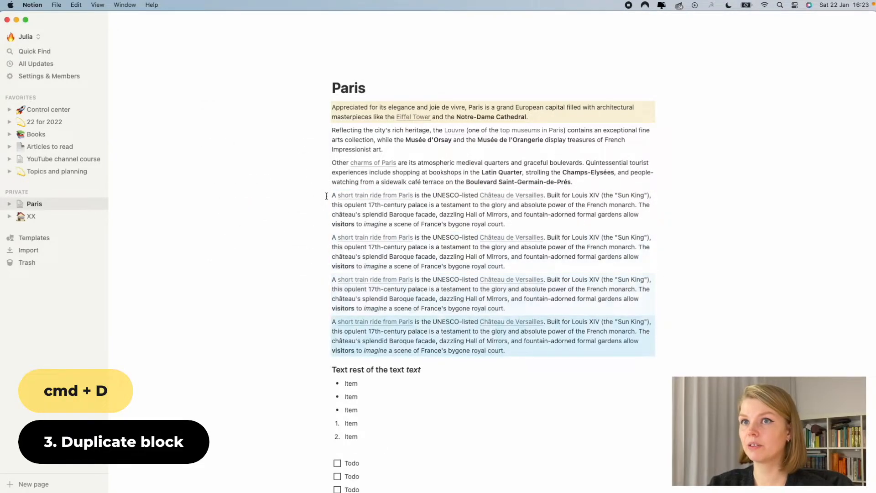
pyautogui.scroll(-3, 491, 255)
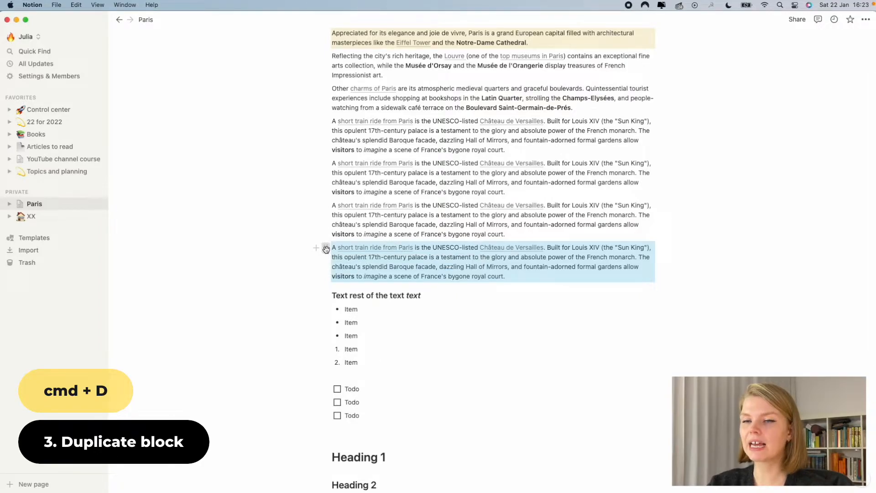
# Create three more copies of the last "A short train ride from Paris" paragraph directly below the existing ones
pyautogui.moveTo(326, 249)
pyautogui.mouseDown()
pyautogui.moveTo(333, 195)
pyautogui.moveTo(330, 243)
pyautogui.mouseUp()
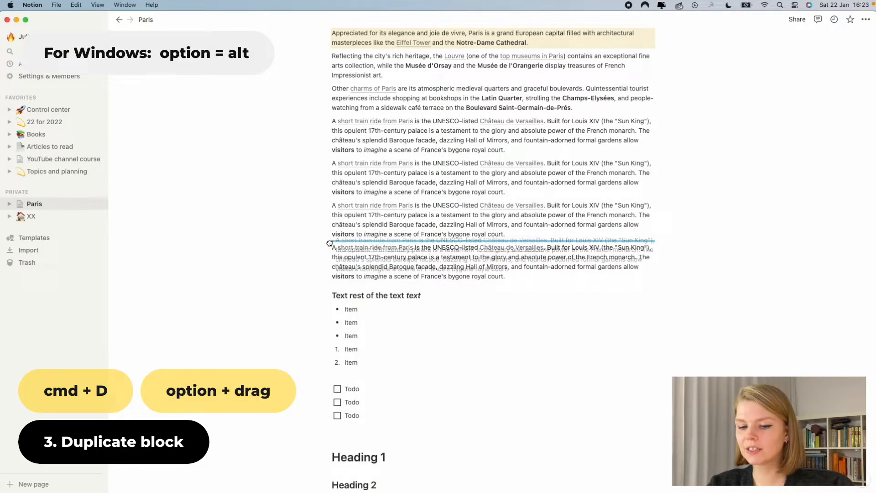
pyautogui.moveTo(329, 244); pyautogui.dragTo(325, 360)
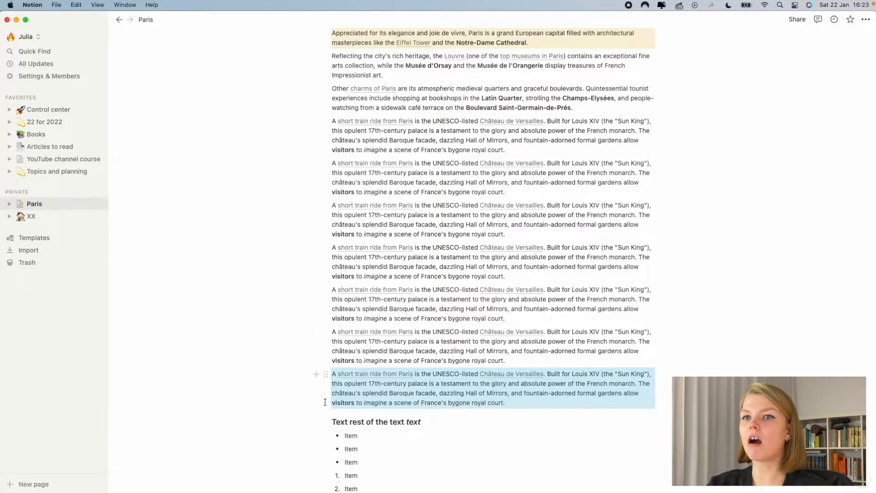
pyautogui.click(291, 402)
# Arrange the last three "A short train ride from Paris" paragraphs side by side in three columns
pyautogui.moveTo(328, 372); pyautogui.dragTo(680, 346)
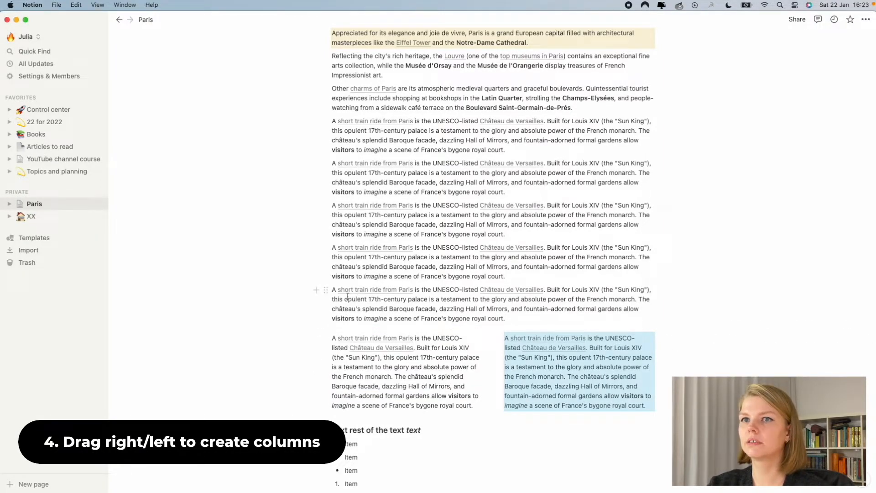
pyautogui.moveTo(325, 290); pyautogui.dragTo(673, 344)
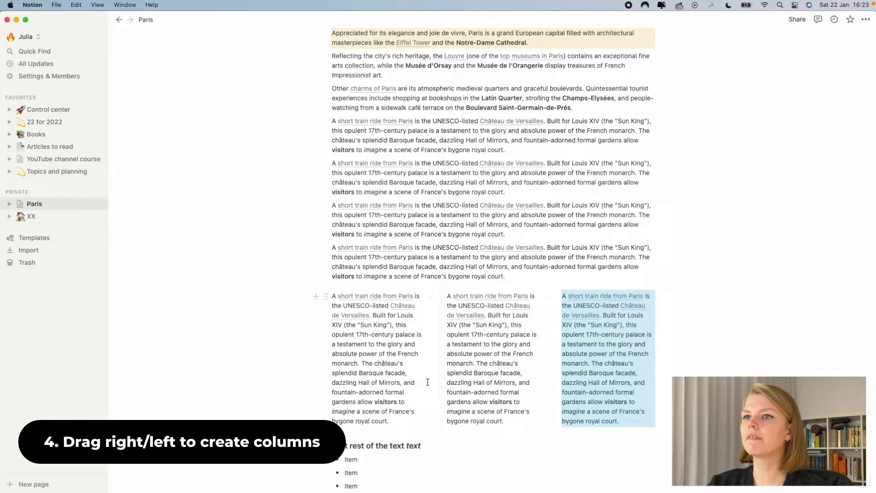
pyautogui.click(712, 316)
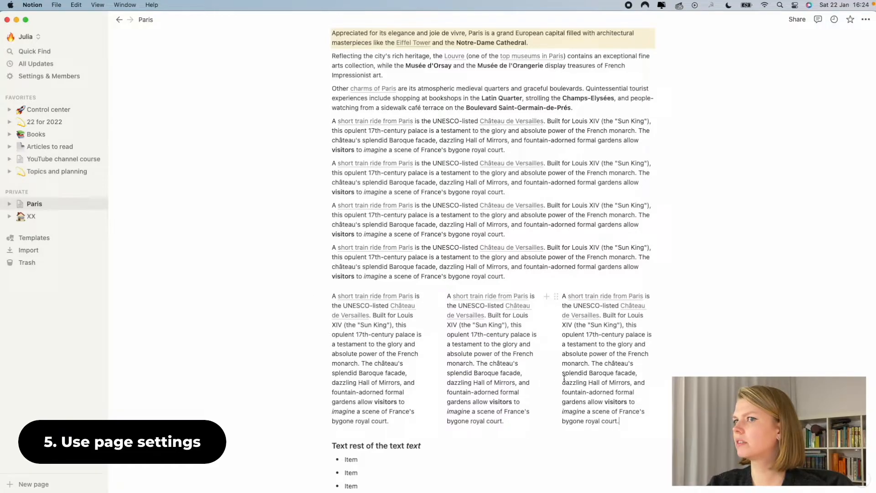
# Set the Paris page to full width and turn its small text setting off and back on
pyautogui.click(866, 19)
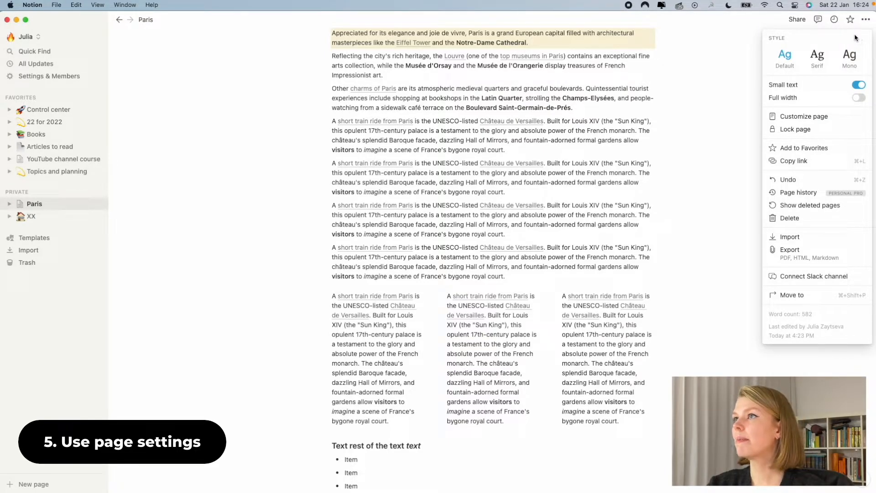
pyautogui.click(860, 99)
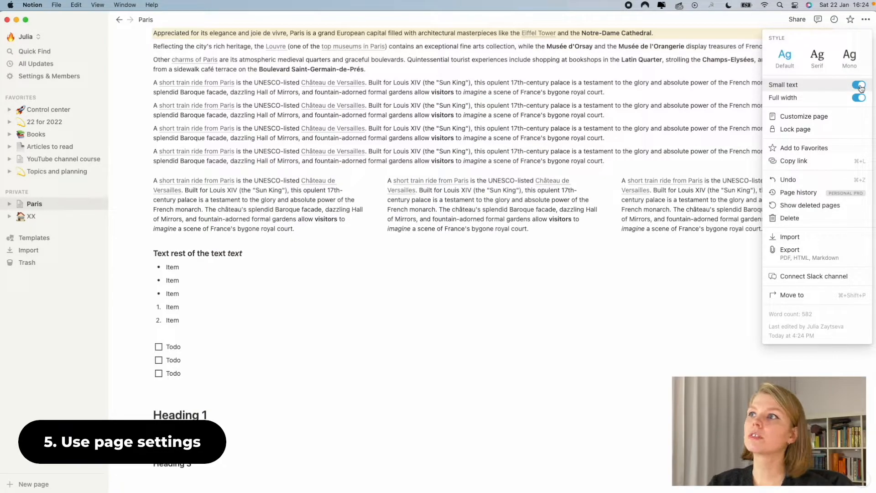
pyautogui.click(860, 86)
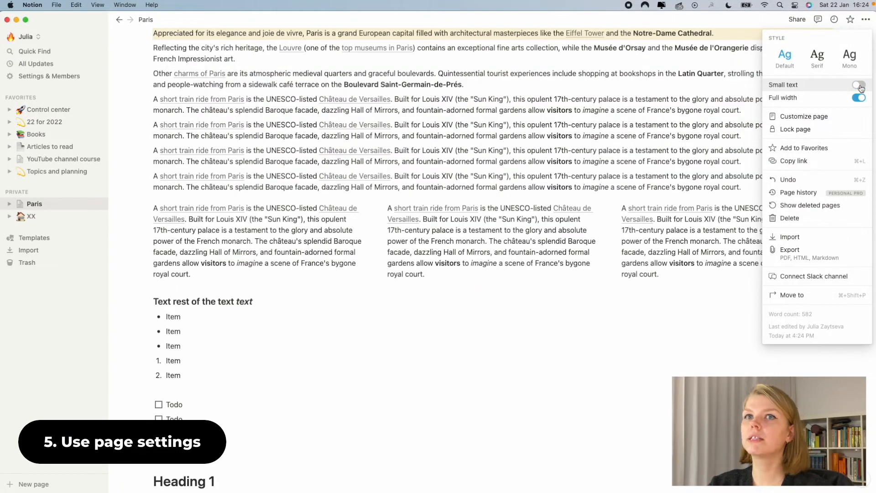
pyautogui.click(860, 86)
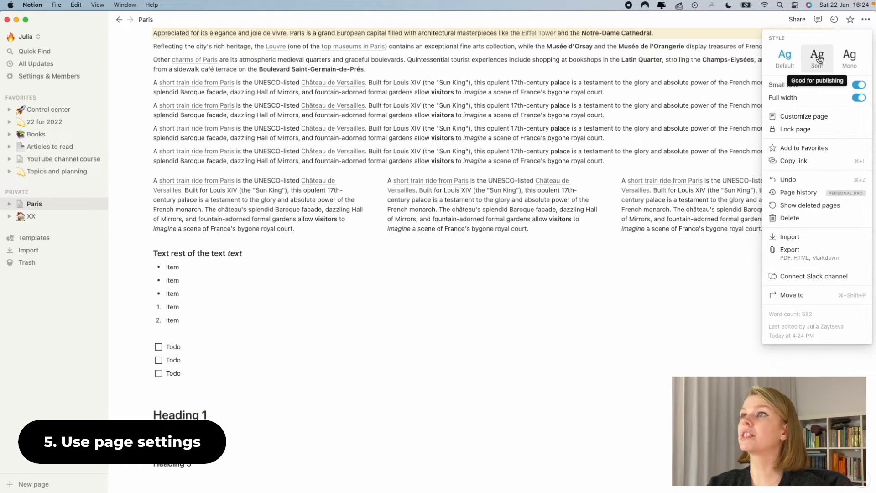
# Try the Serif and Mono font styles on the page and return to the Default style
pyautogui.click(822, 59)
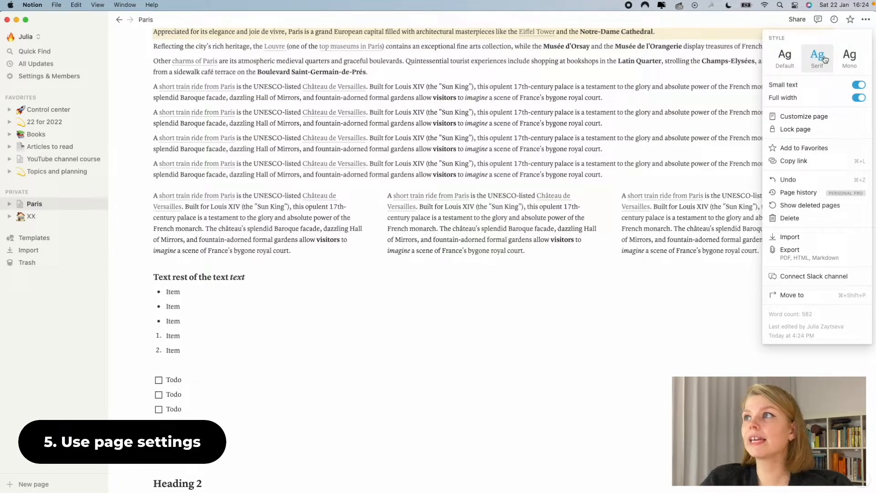
pyautogui.click(856, 61)
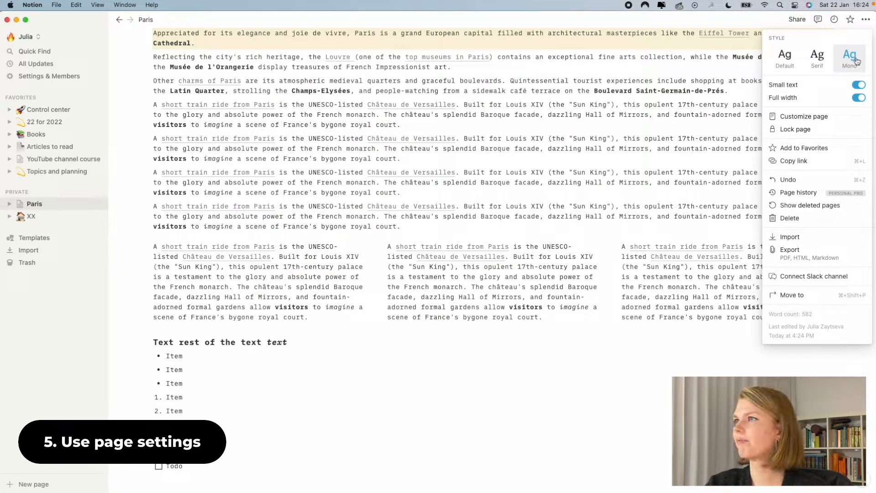
pyautogui.click(794, 55)
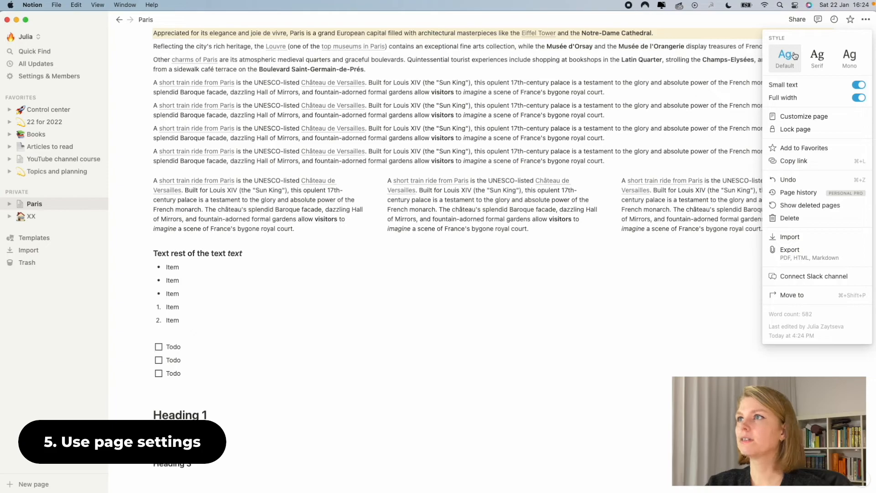
pyautogui.click(712, 128)
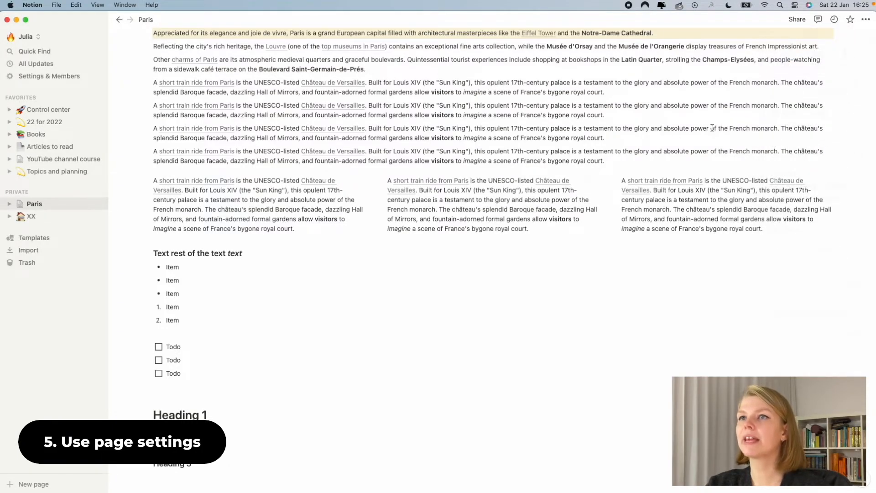
# Turn off the full width setting for the Paris page
pyautogui.scroll(2, 712, 128)
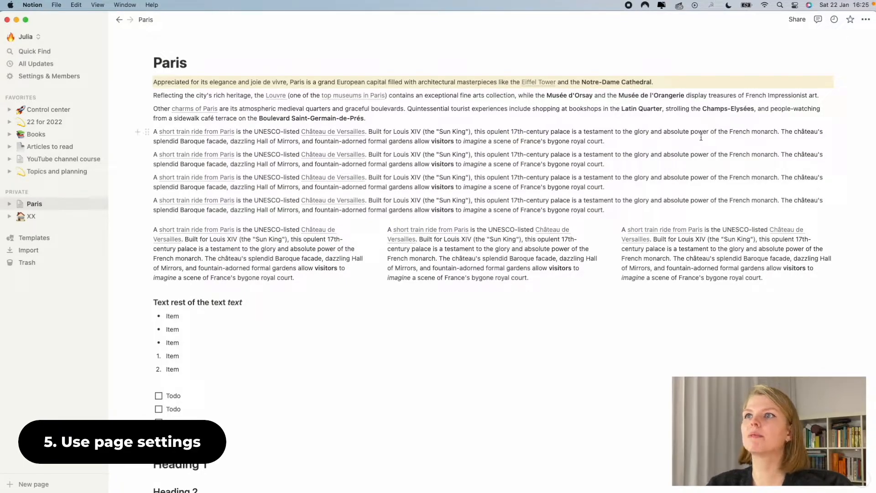
pyautogui.tripleClick(685, 96)
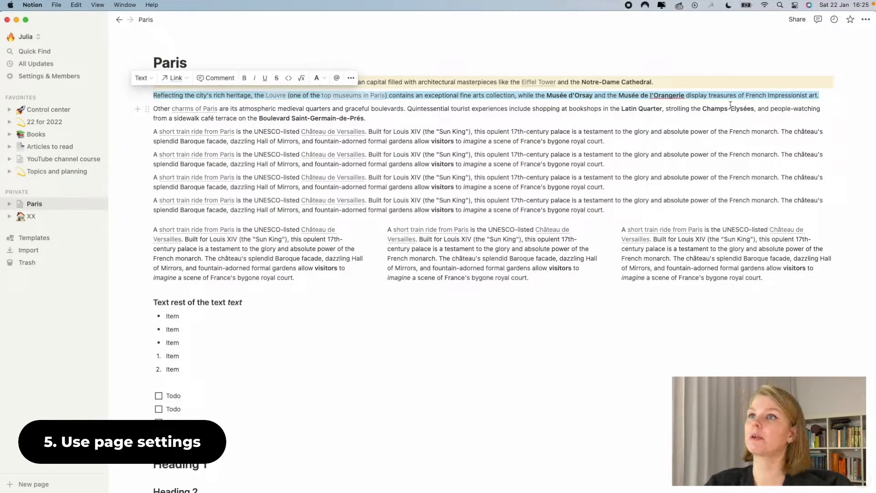
pyautogui.click(866, 19)
pyautogui.click(858, 98)
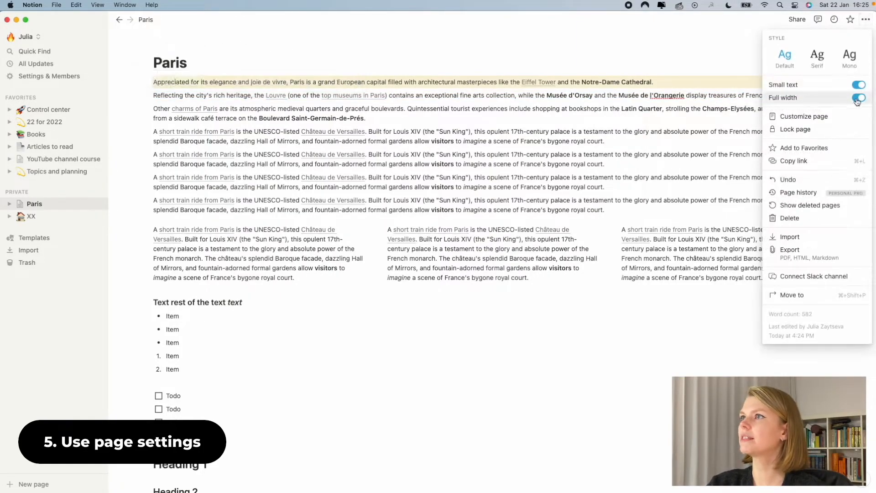
pyautogui.click(859, 98)
pyautogui.press('Escape')
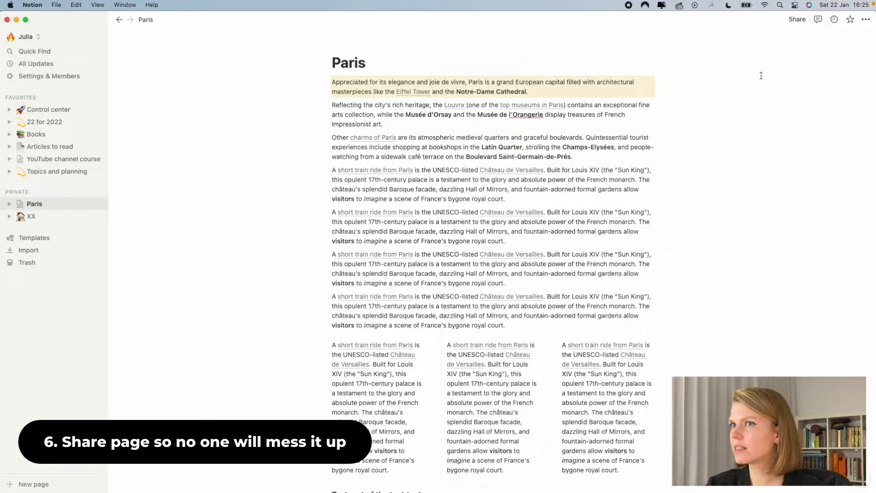
# Open the page's sharing settings and switch Share to web off and back on
pyautogui.click(792, 20)
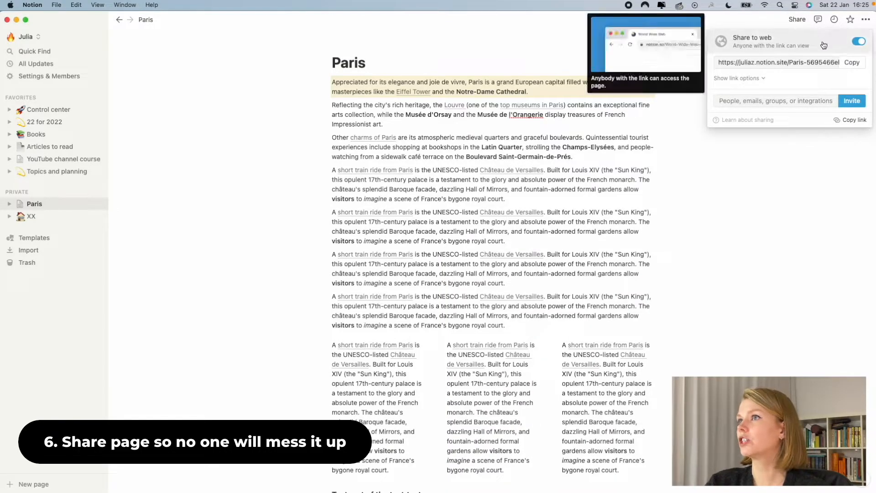
pyautogui.click(856, 44)
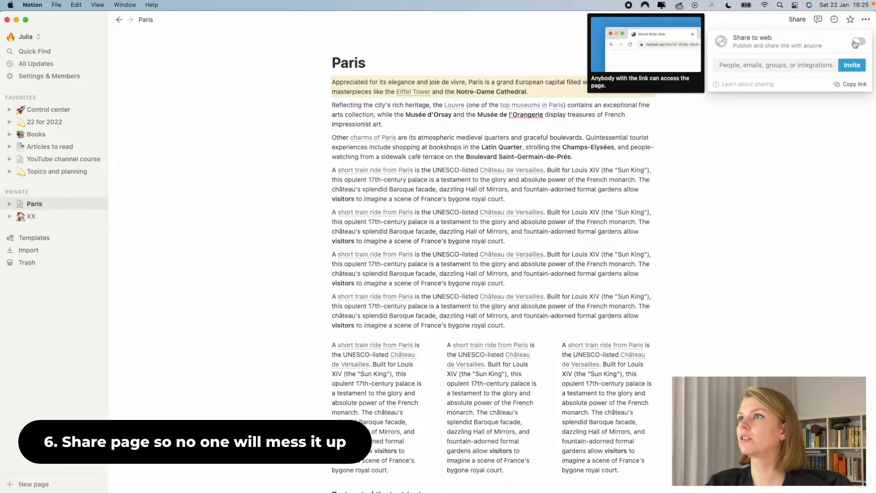
pyautogui.click(857, 43)
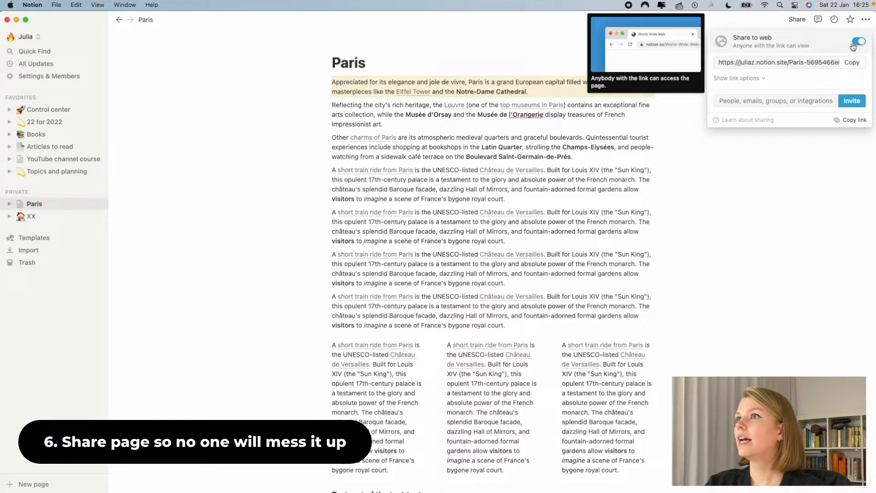
# Show the link options of the shared page, including Allow duplicate as template, and turn off Share to web
pyautogui.click(755, 82)
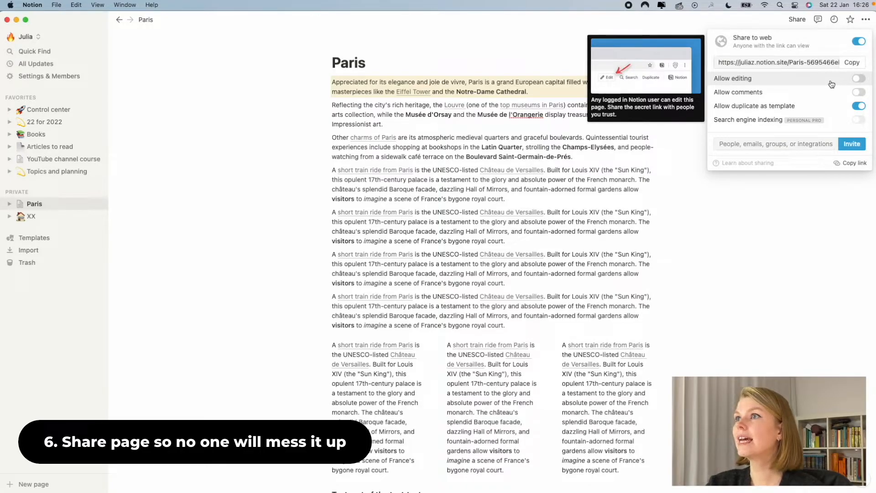
pyautogui.moveTo(833, 107)
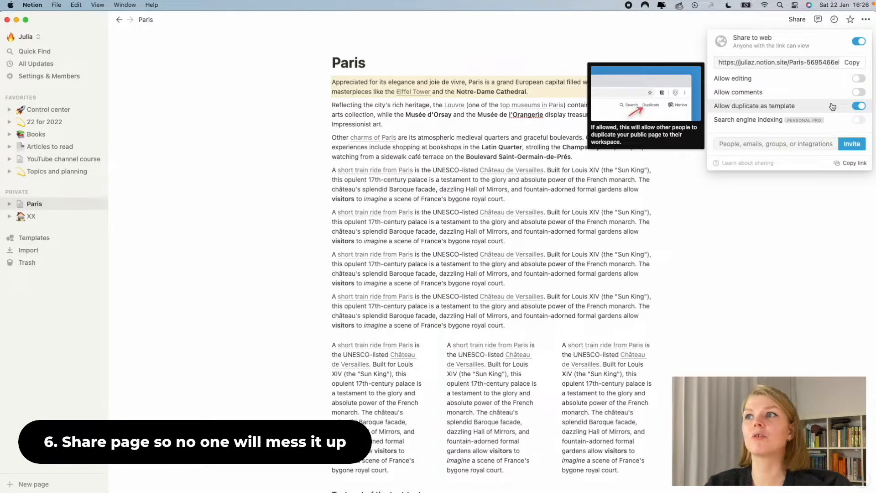
pyautogui.click(858, 41)
pyautogui.click(788, 170)
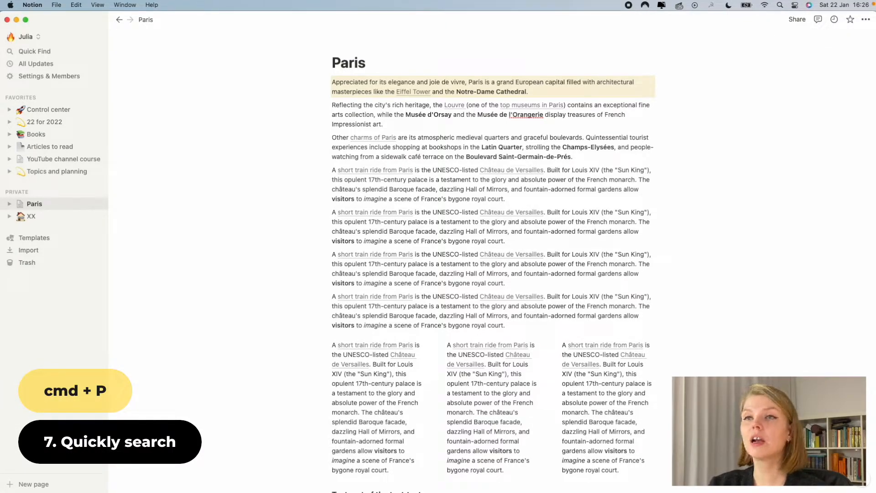
# Open the quick search
pyautogui.press('cmd+p')
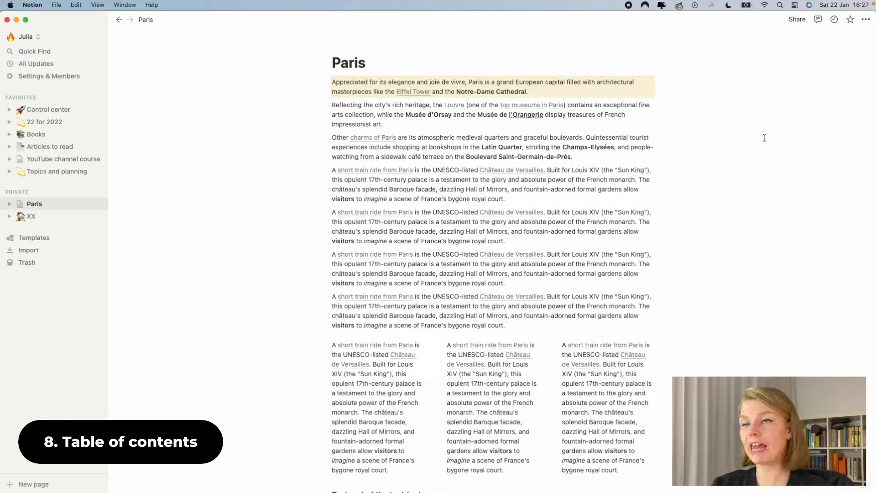
# Move Heading 1 above the highlighted first paragraph and Heading 2 above the first "A short train ride from Paris" paragraph
pyautogui.scroll(-10, 732, 216)
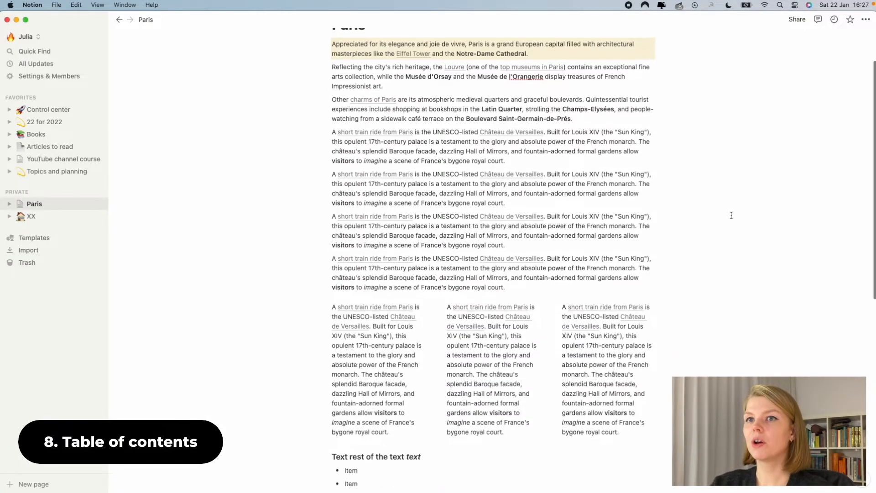
pyautogui.moveTo(325, 369); pyautogui.dragTo(351, 97)
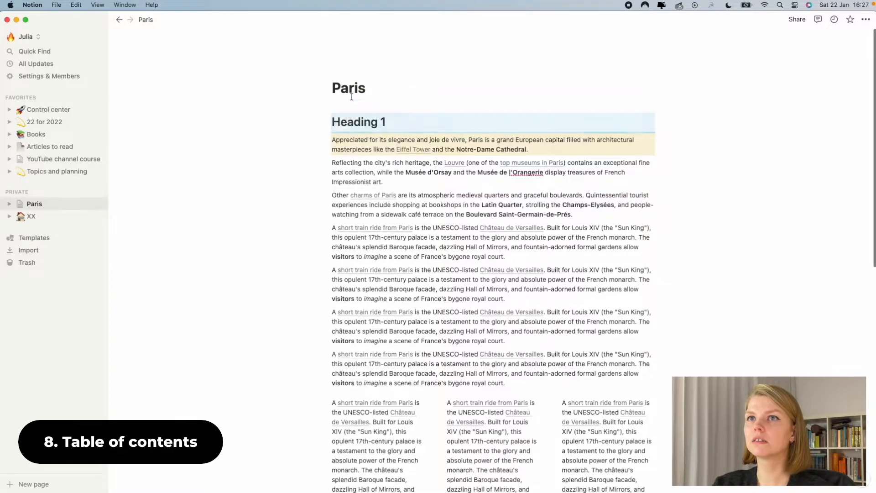
pyautogui.scroll(-15, 351, 183)
pyautogui.moveTo(325, 269); pyautogui.dragTo(335, 220)
# Move Heading 3 between the second and third "A short train ride from Paris" paragraphs and place a copy of Heading 2 above the three columns
pyautogui.scroll(-8, 333, 228)
pyautogui.moveTo(325, 393); pyautogui.dragTo(335, 176)
pyautogui.moveTo(327, 73); pyautogui.dragTo(338, 270)
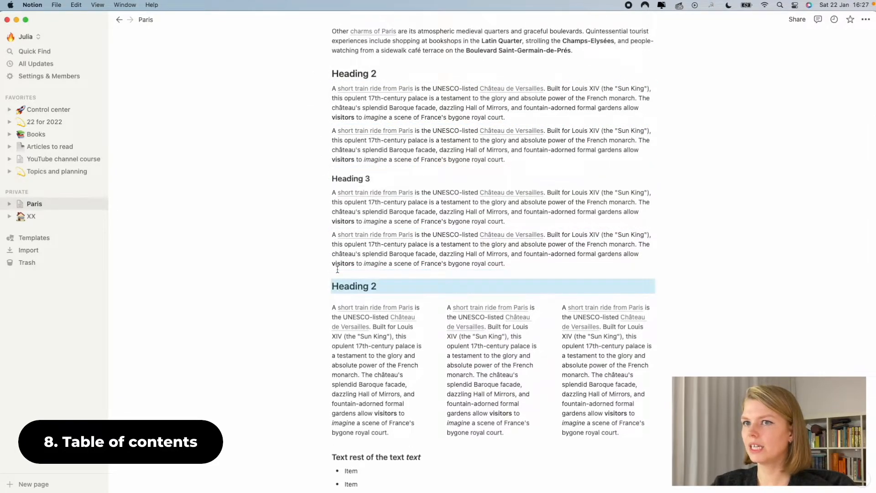
# Add a Heading 3 line reading "Heading" at the start of the first of the three columns
pyautogui.scroll(5, 338, 269)
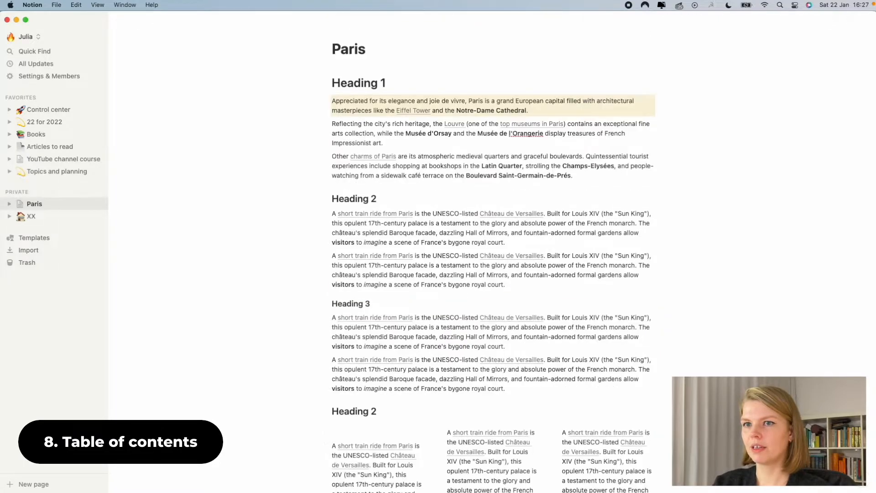
pyautogui.click(361, 432)
pyautogui.write('###Heading')
pyautogui.press('Return')
pyautogui.press('BackSpace')
pyautogui.click(343, 432)
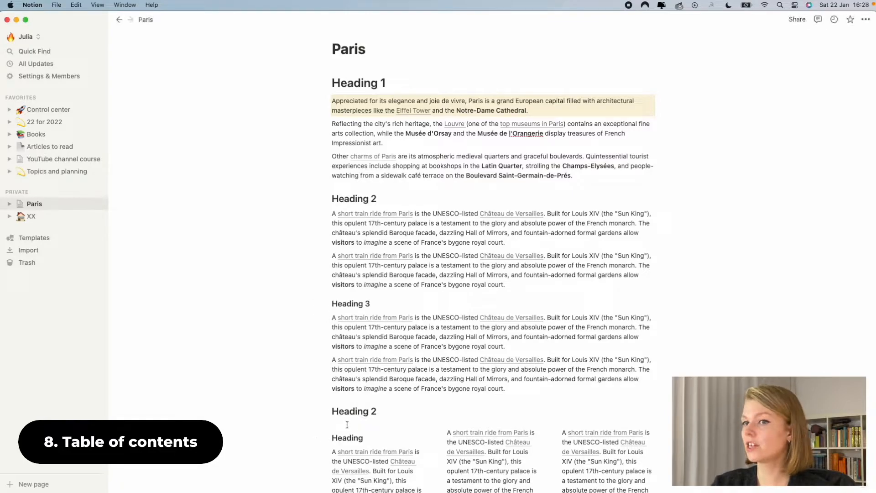
# Copy the "Heading" line from the first column to the start of the second and third columns
pyautogui.moveTo(364, 438); pyautogui.dragTo(332, 439)
pyautogui.click(326, 438)
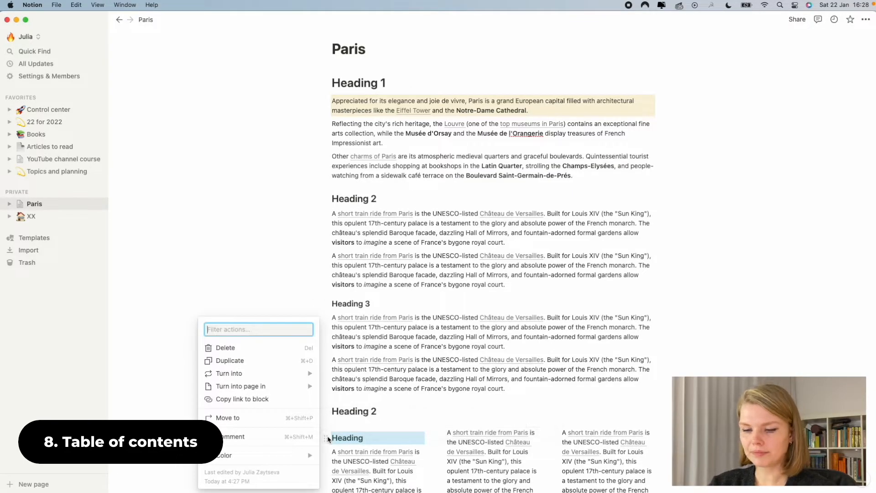
pyautogui.press('Escape')
pyautogui.moveTo(325, 439); pyautogui.dragTo(493, 429)
pyautogui.moveTo(440, 439); pyautogui.dragTo(569, 431)
pyautogui.click(505, 389)
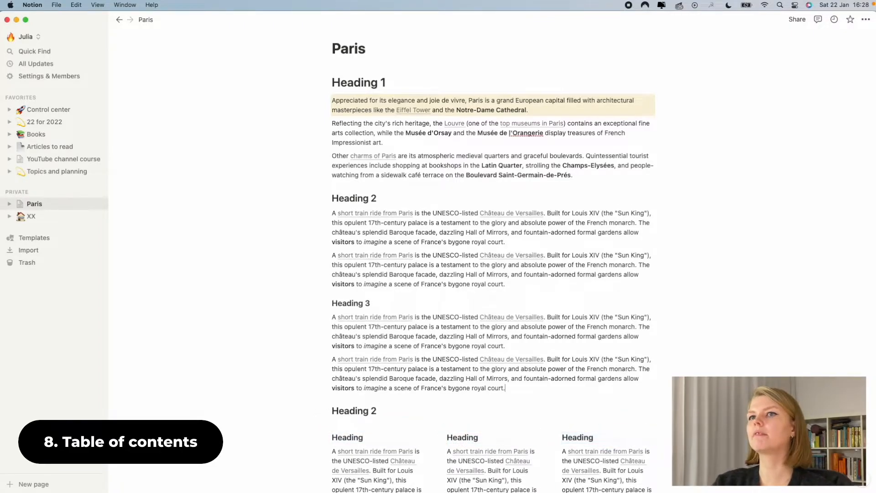
# Insert a Table of contents block on a new line directly below the Paris title
pyautogui.scroll(-5, 493, 265)
pyautogui.scroll(6, 493, 265)
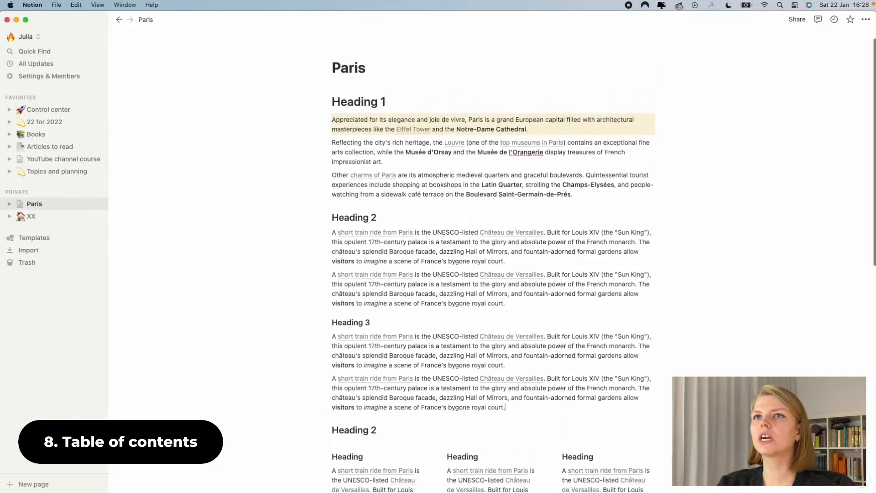
pyautogui.scroll(1, 330, 118)
pyautogui.press('Return')
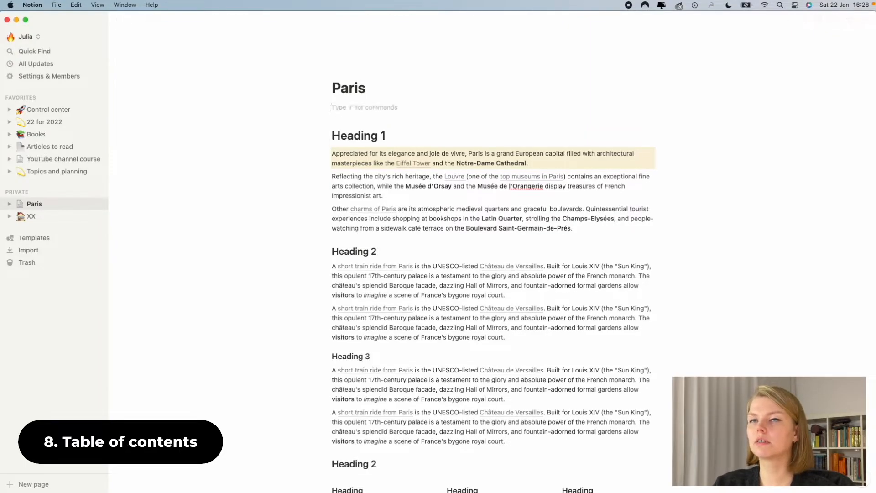
pyautogui.write('/')
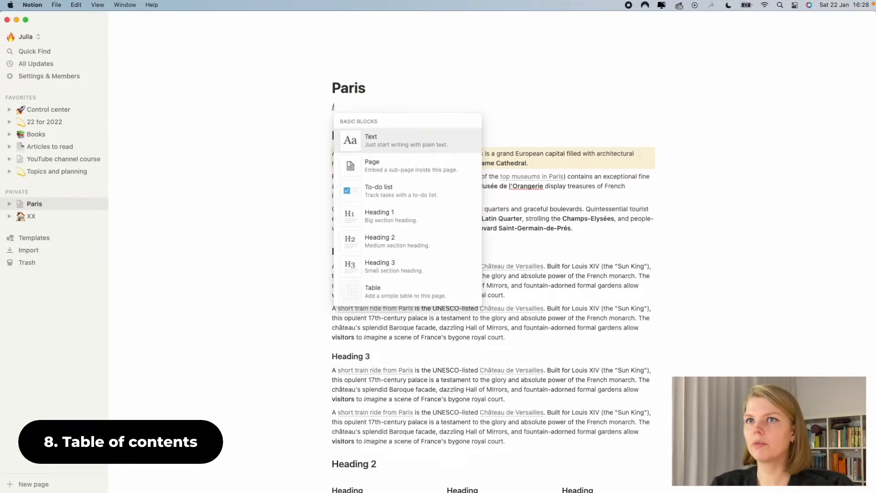
pyautogui.press('BackSpace')
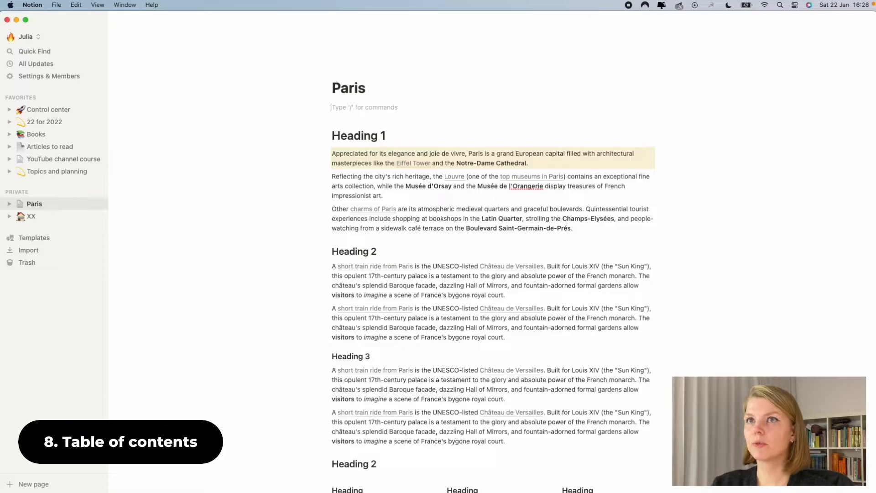
pyautogui.write('/table')
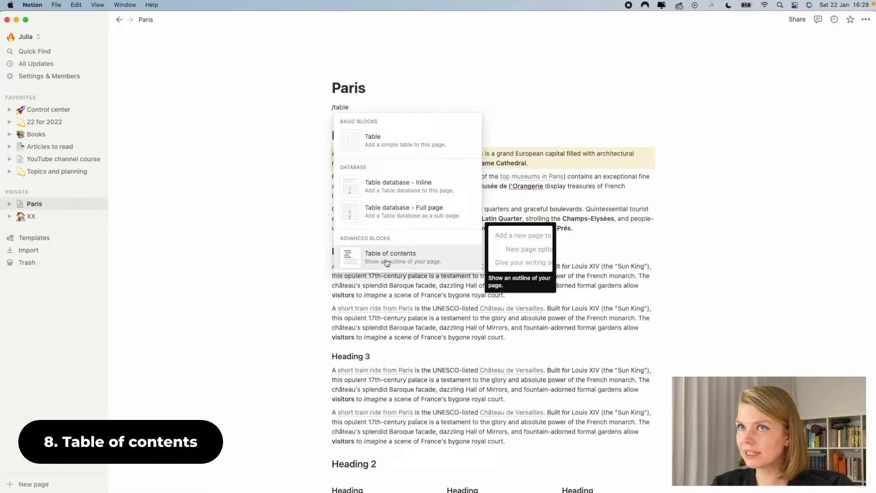
pyautogui.click(388, 263)
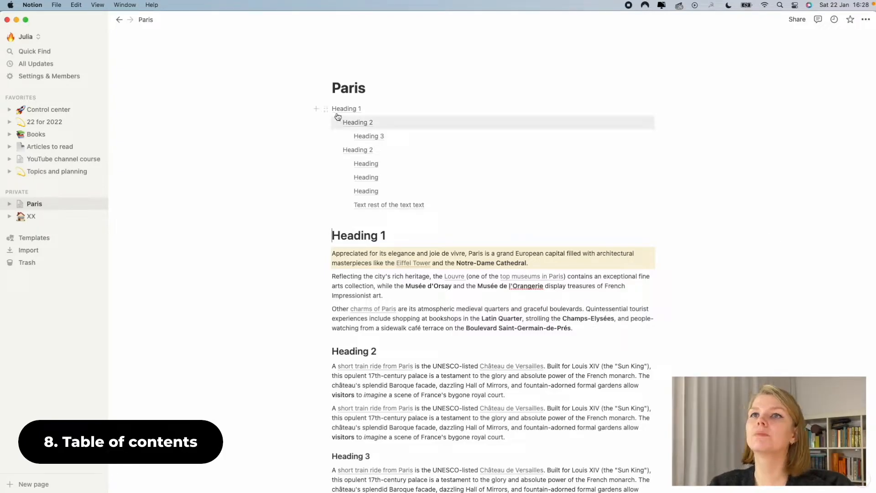
# Arrange the page content in a second column beside the table of contents and make the table of contents column narrower
pyautogui.moveTo(325, 108); pyautogui.dragTo(666, 452)
pyautogui.scroll(15, 666, 452)
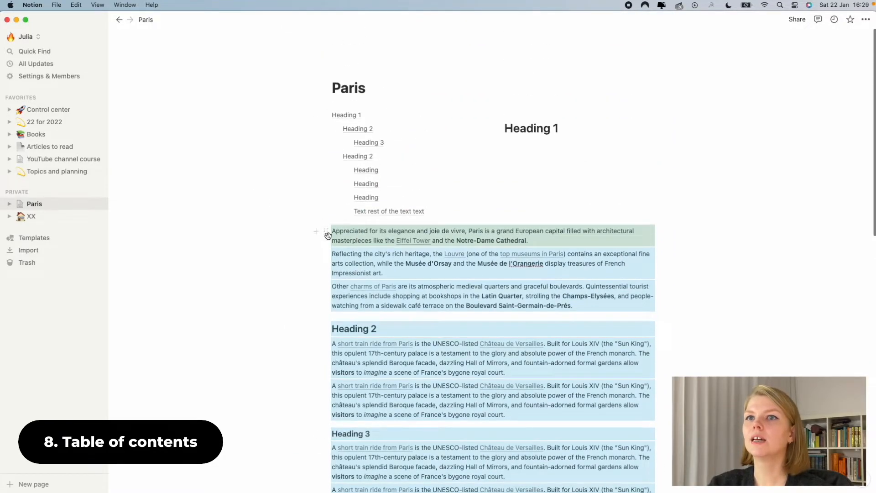
pyautogui.moveTo(323, 233); pyautogui.dragTo(487, 136)
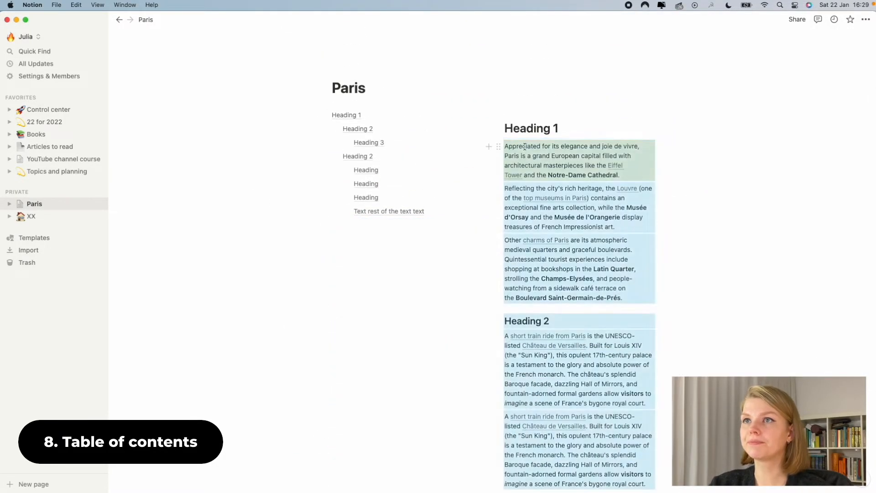
pyautogui.click(489, 130)
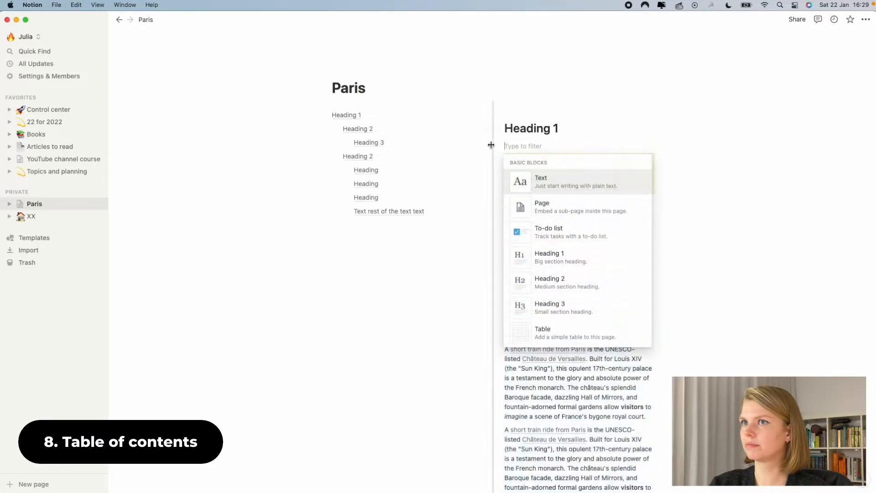
pyautogui.moveTo(491, 144); pyautogui.dragTo(434, 149)
# Move the table of contents out of its column so it spans the full width above Heading 1
pyautogui.scroll(-7, 496, 277)
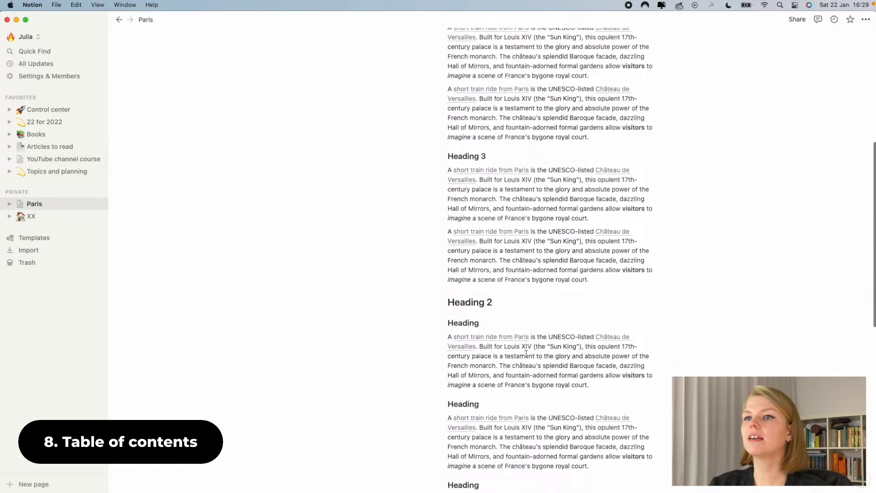
pyautogui.scroll(-4, 696, 367)
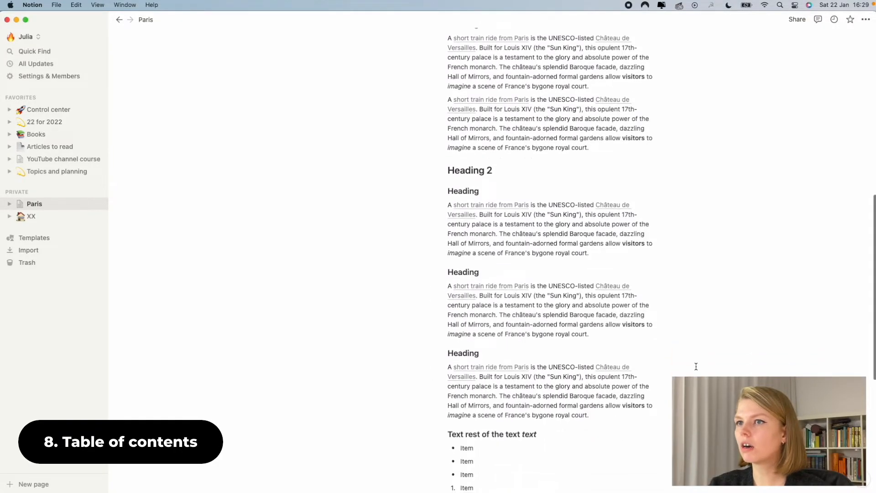
pyautogui.scroll(10, 696, 366)
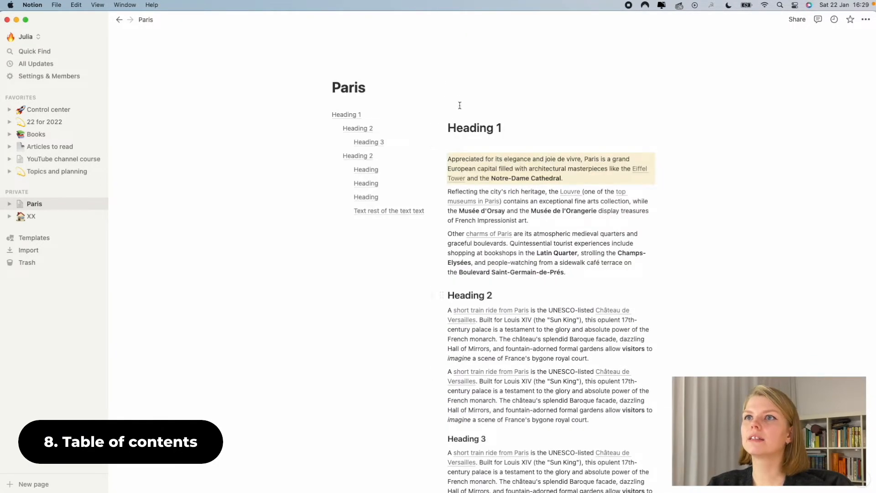
pyautogui.click(441, 121)
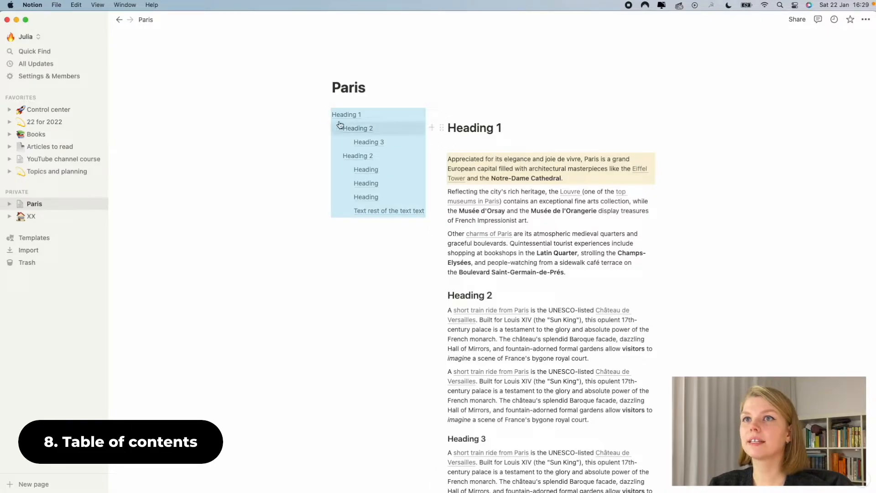
pyautogui.moveTo(337, 114); pyautogui.dragTo(484, 102)
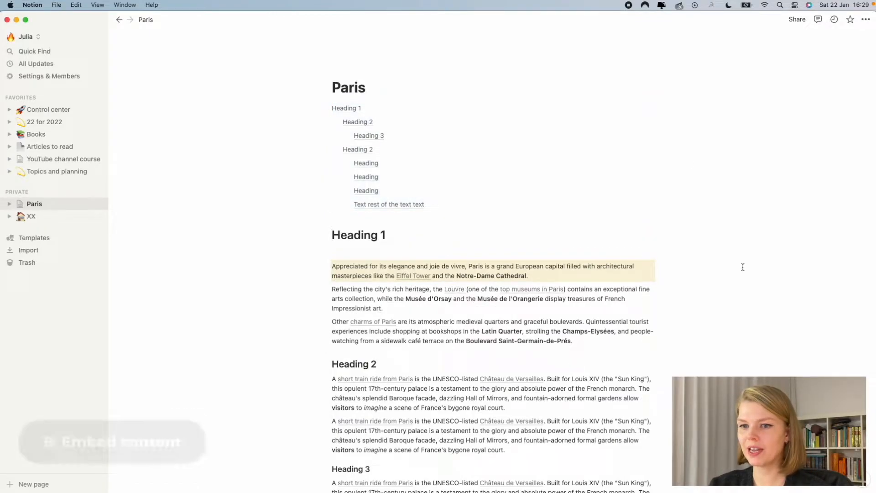
# Insert a generic Embed block on the empty line below the to-do items at the end of the page
pyautogui.scroll(-15, 743, 267)
pyautogui.click(374, 317)
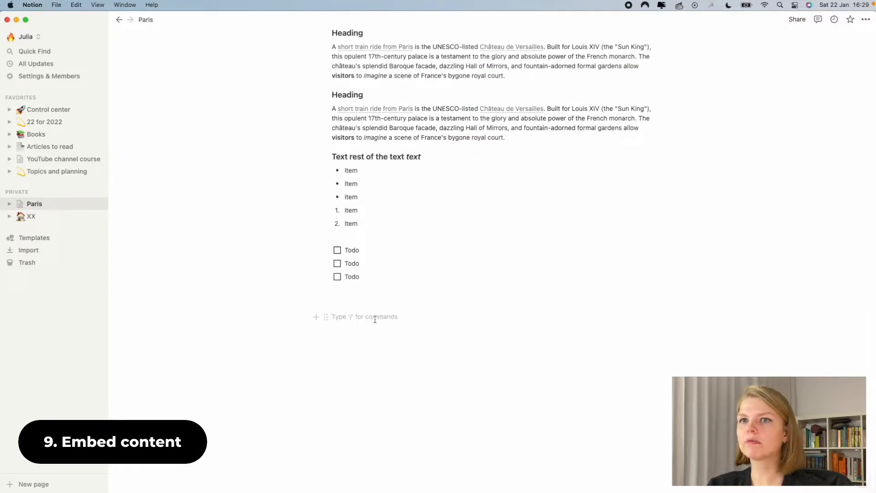
pyautogui.write('/')
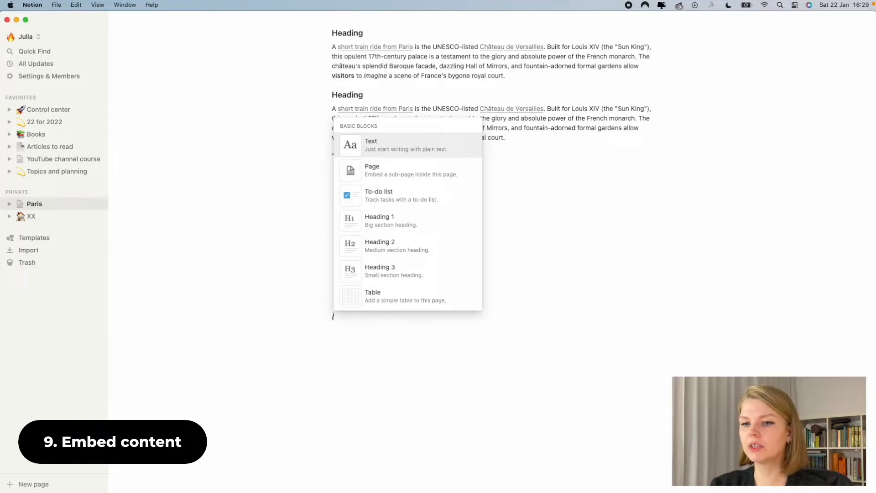
pyautogui.write('emb')
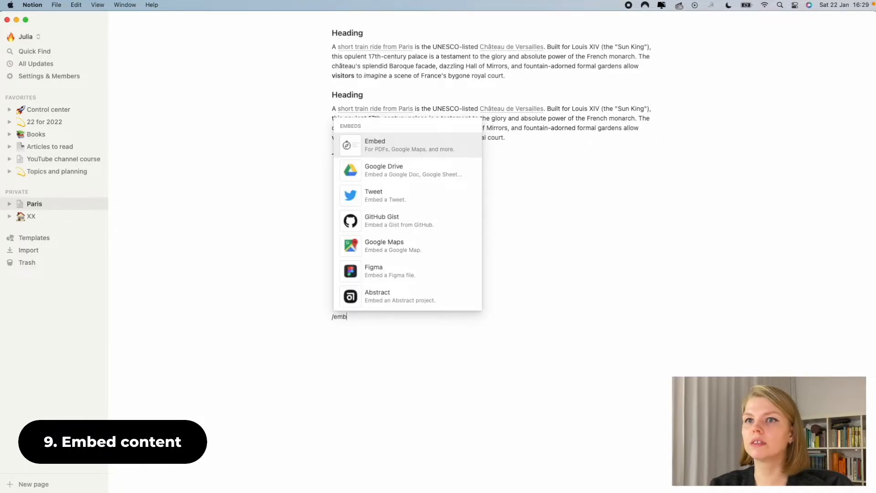
pyautogui.scroll(-3, 424, 223)
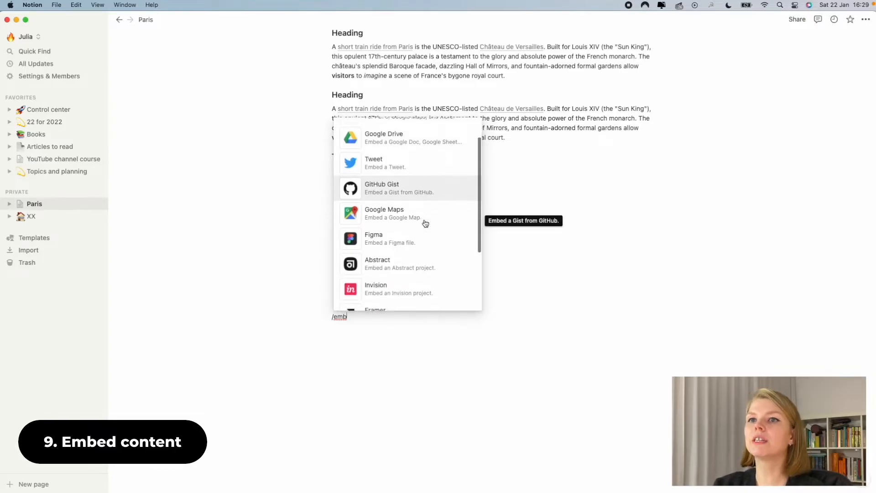
pyautogui.scroll(5, 425, 224)
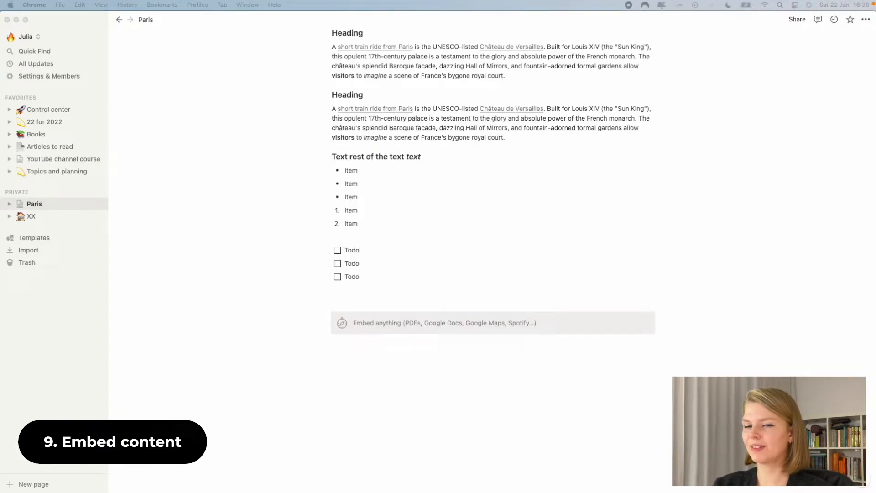
# Switch to Google Calendar in Chrome and open the settings and sharing page of Test calendar
pyautogui.moveTo(805, 490); pyautogui.dragTo(340, 55)
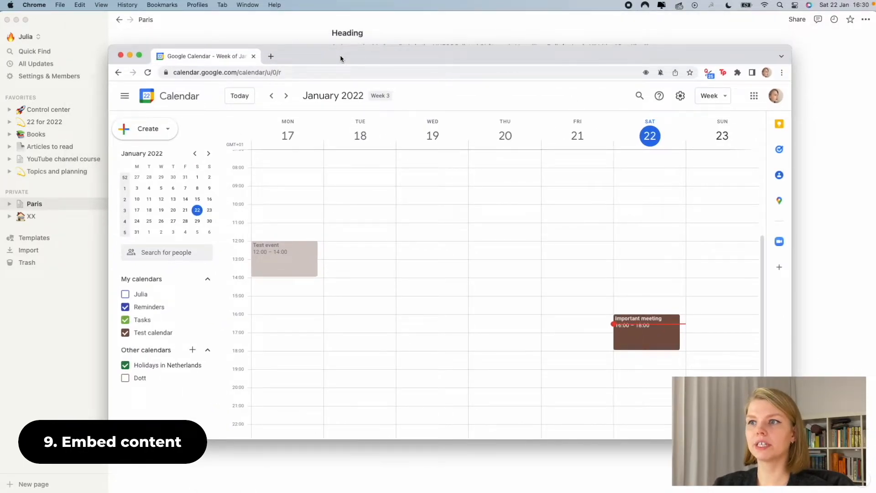
pyautogui.moveTo(208, 335)
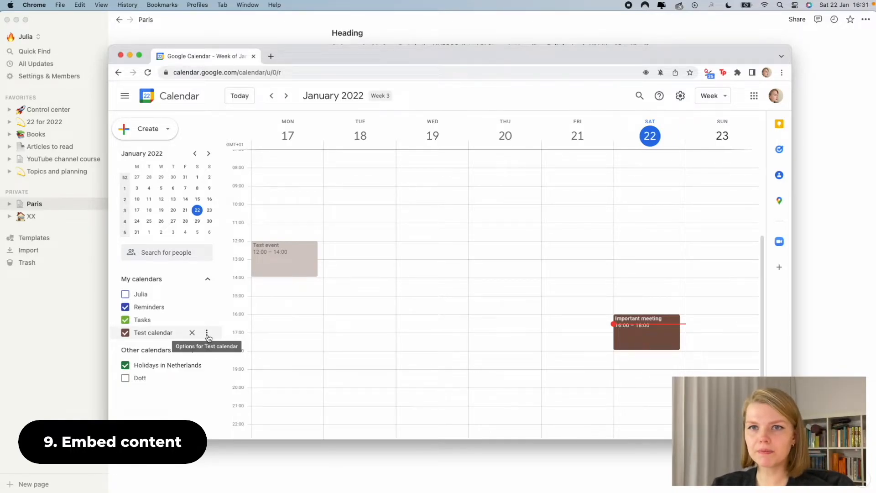
pyautogui.click(207, 336)
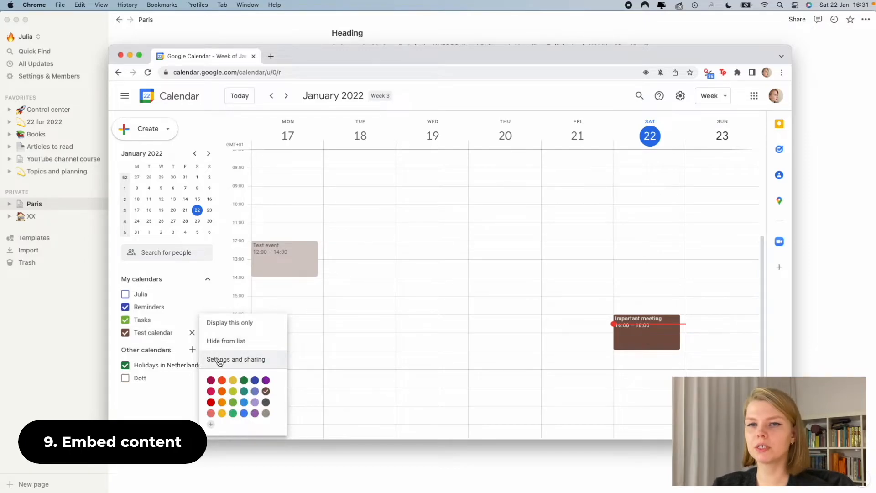
pyautogui.click(234, 360)
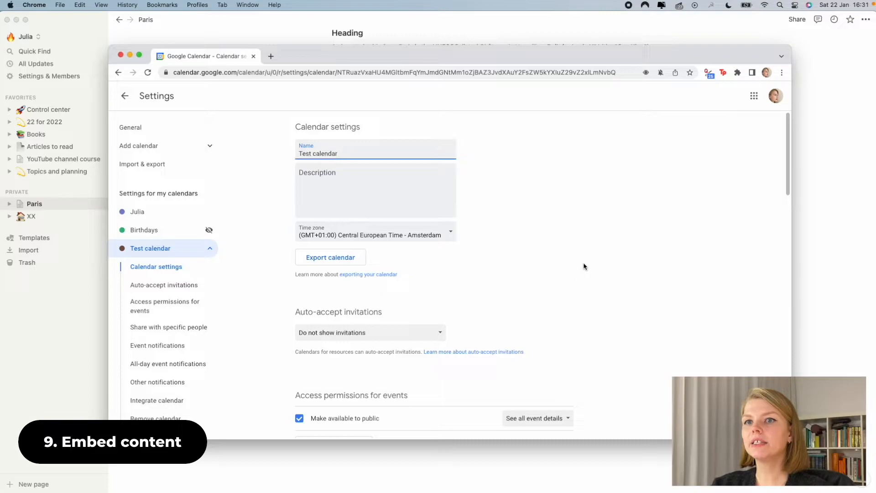
# Switch Test calendar's "Make available to public" permission off and on again, accepting the public visibility warning
pyautogui.scroll(-5, 584, 267)
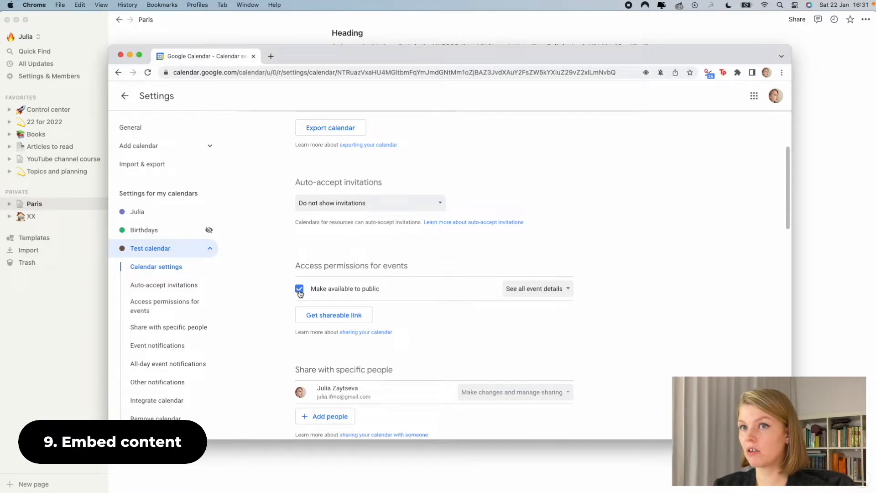
pyautogui.click(299, 291)
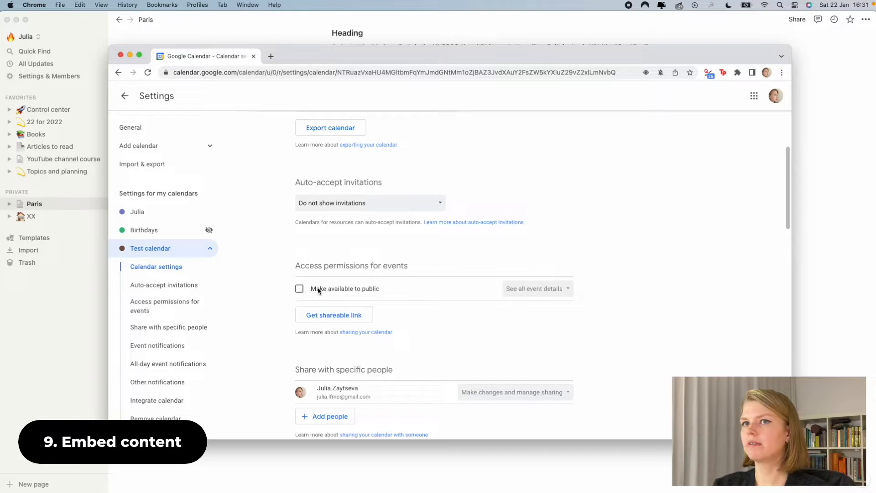
pyautogui.click(299, 290)
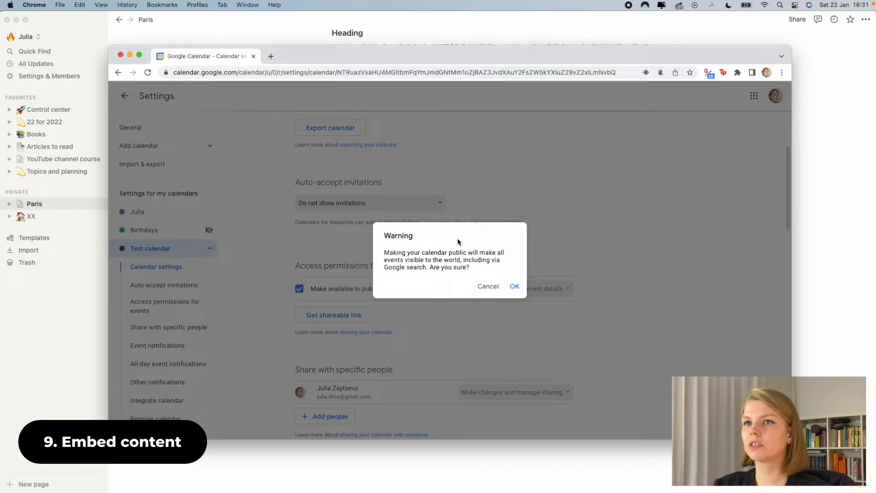
pyautogui.click(515, 286)
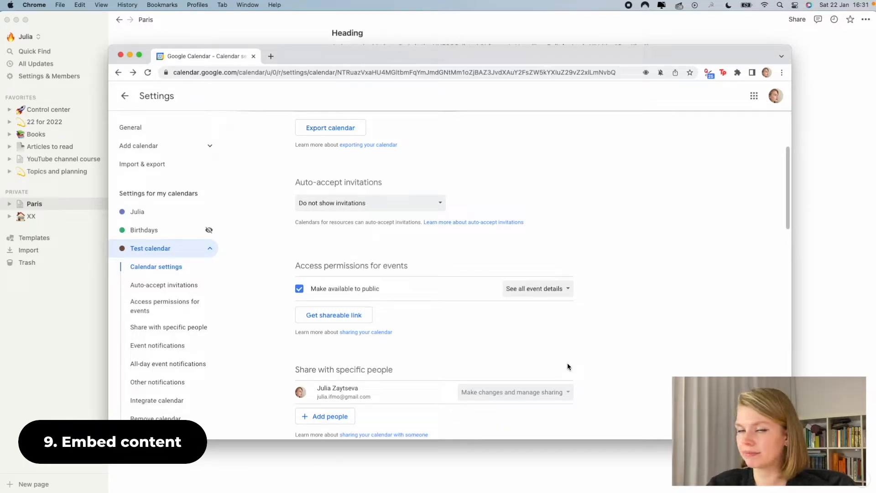
# Go to Test calendar's Integrate calendar section and copy its public URL
pyautogui.scroll(-2, 620, 370)
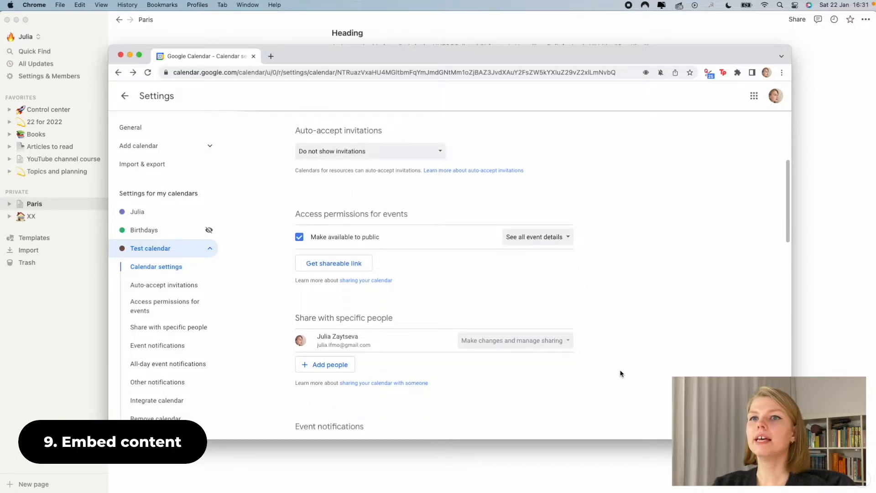
pyautogui.scroll(-5, 620, 373)
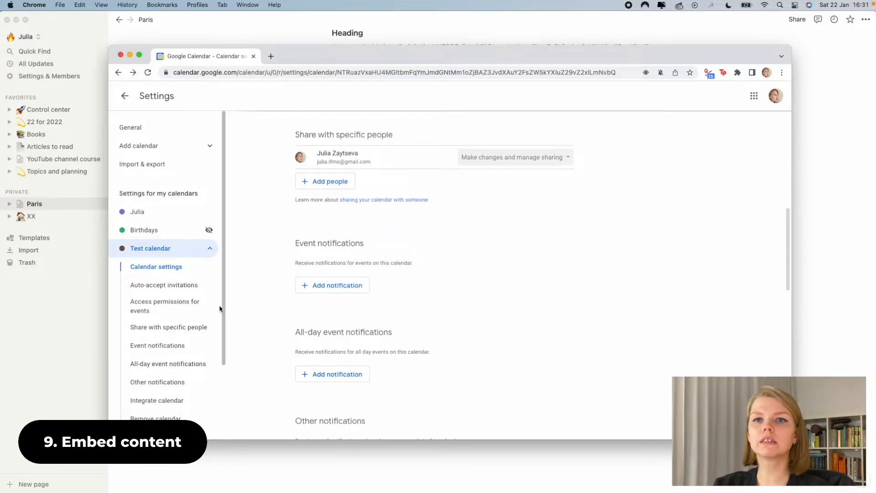
pyautogui.click(186, 405)
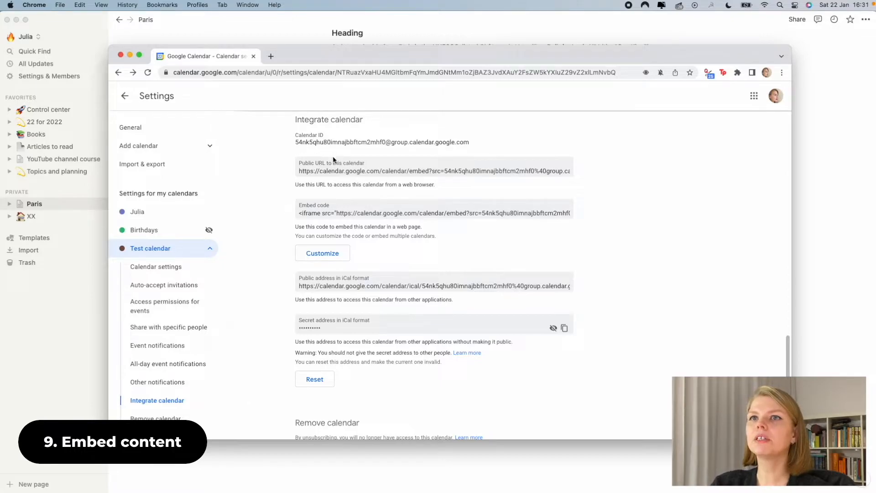
pyautogui.click(330, 171)
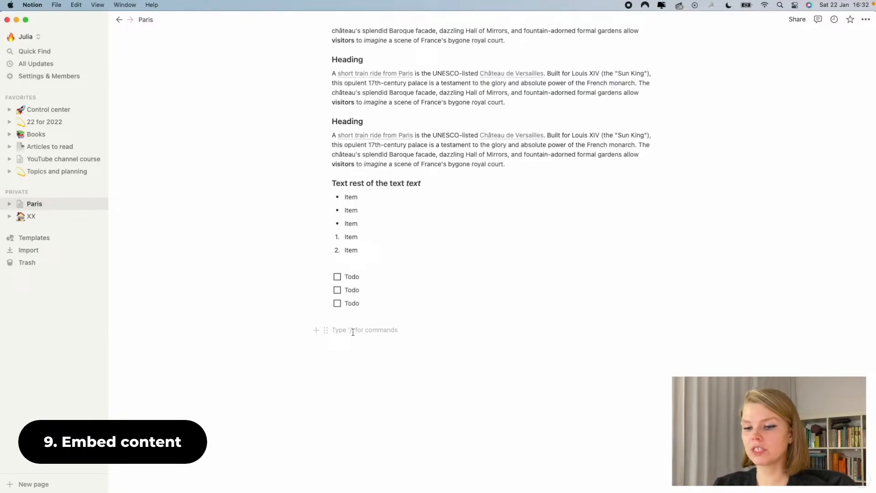
# Switch to Notion, paste the calendar's public URL below the to-do items as an embed, and widen the embedded calendar beyond the text width
pyautogui.write('https://calendar.google.com/calendar/embed?src=54nk5qhu80imnajbbftcm2mhf0%40group.calendar.google.com&ctz=Europe%2FAmsterdam')
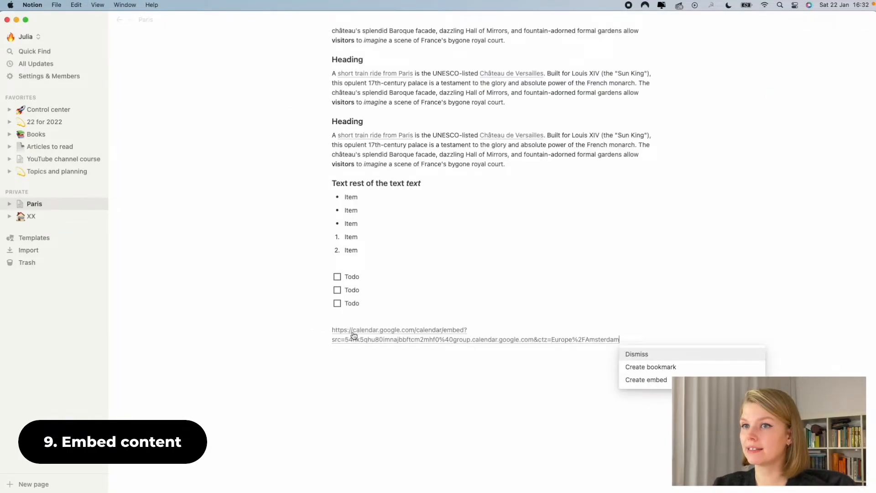
pyautogui.click(665, 387)
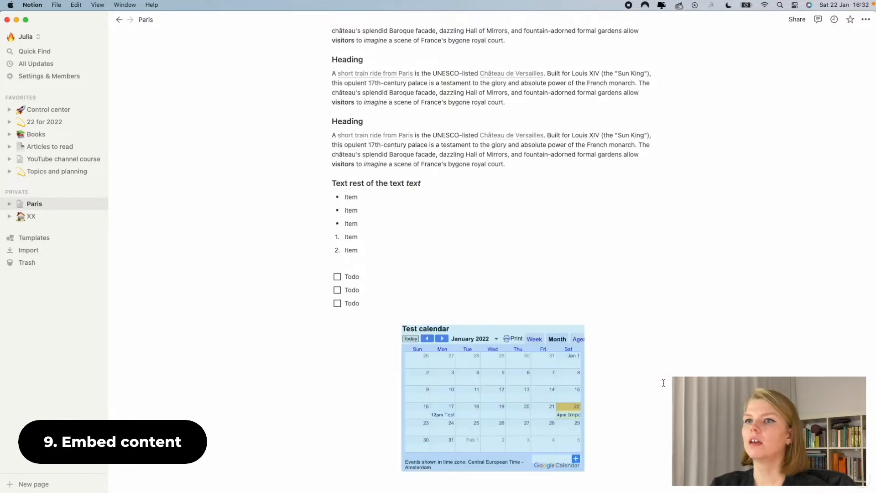
pyautogui.scroll(-4, 689, 372)
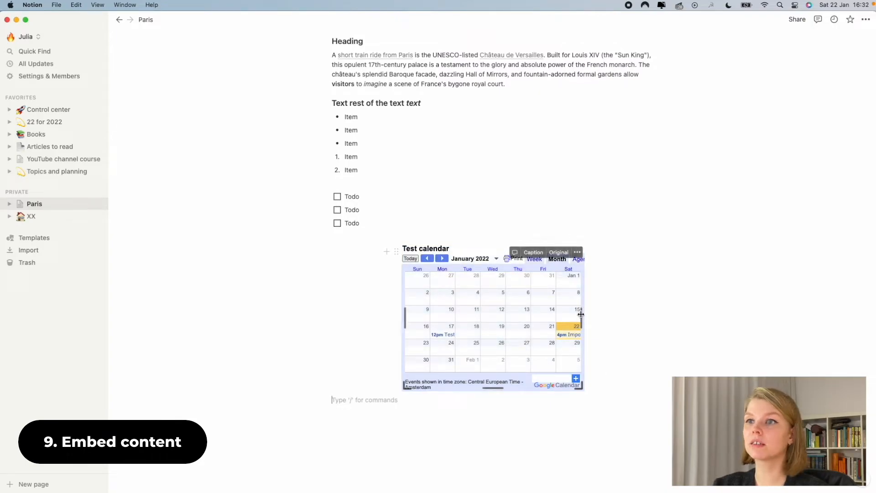
pyautogui.moveTo(582, 318); pyautogui.dragTo(668, 321)
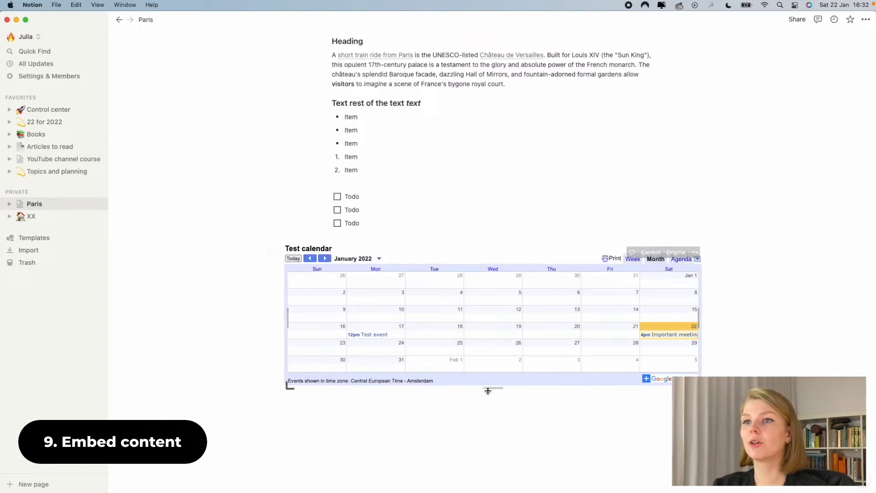
# Make the embedded Test calendar taller and try its Week view
pyautogui.moveTo(489, 390); pyautogui.dragTo(489, 411)
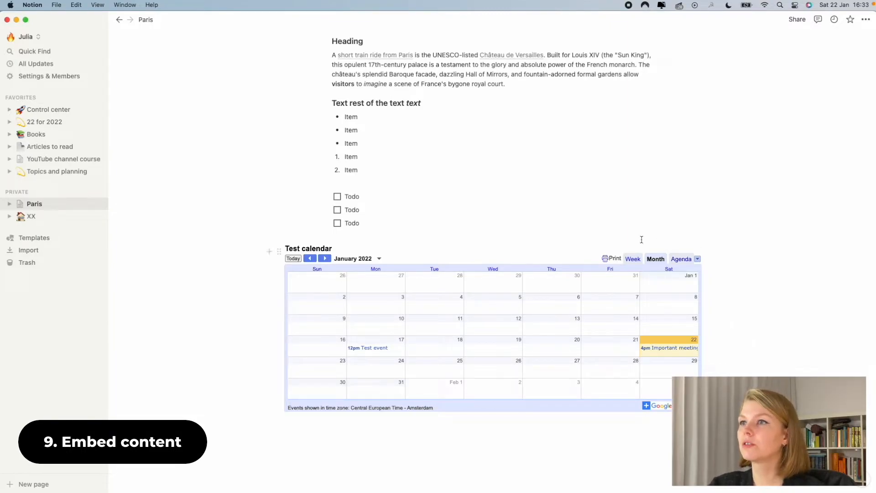
pyautogui.click(632, 260)
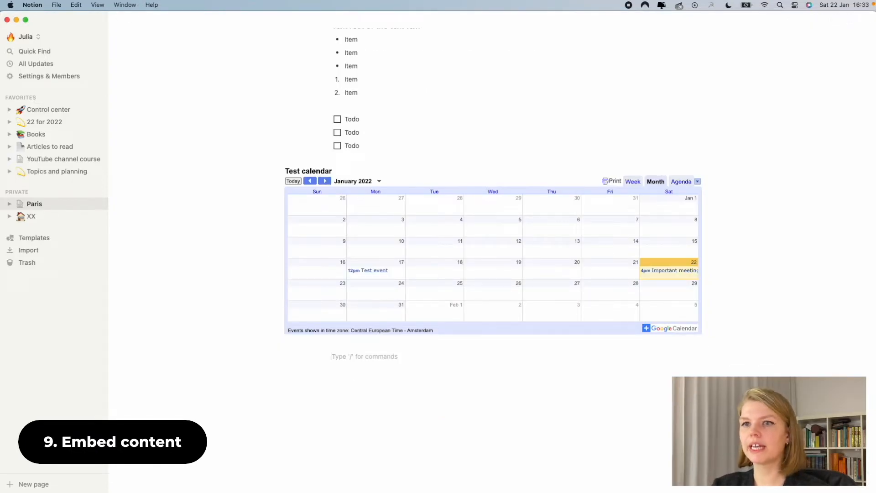
# Insert a Google Maps embed below the calendar, using the link of the Paris map from the browser
pyautogui.write('/ma')
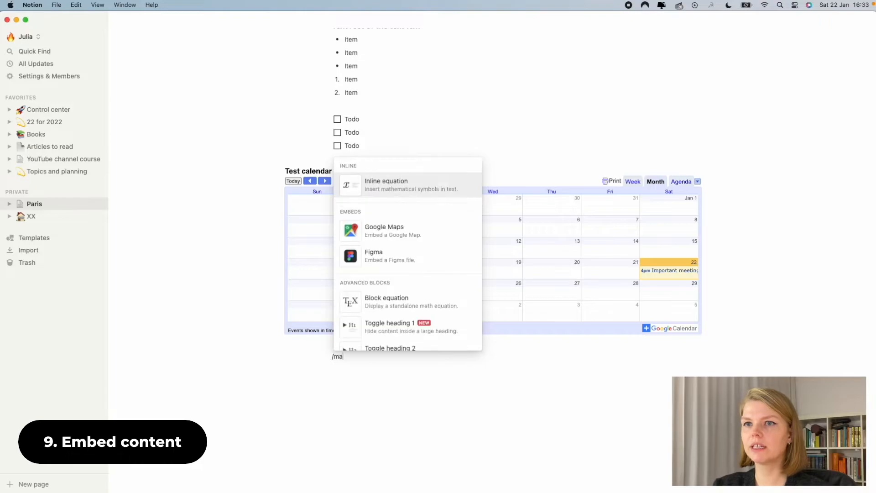
pyautogui.click(407, 228)
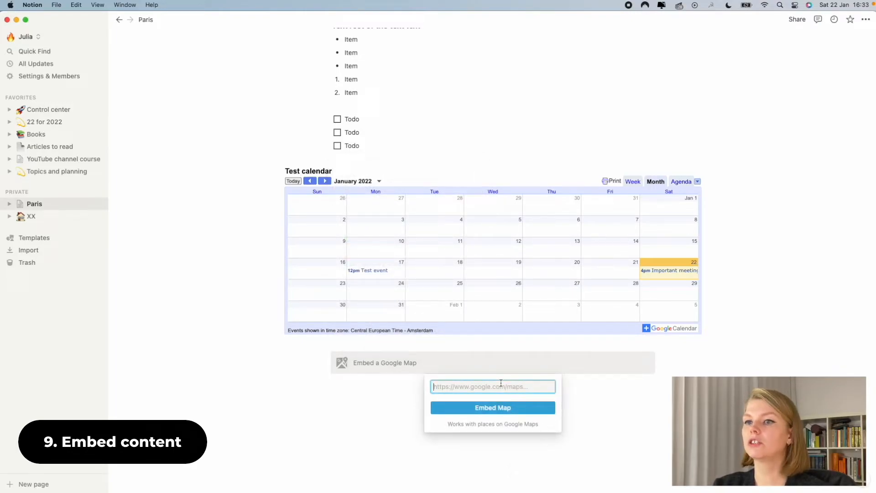
pyautogui.press('super+Tab')
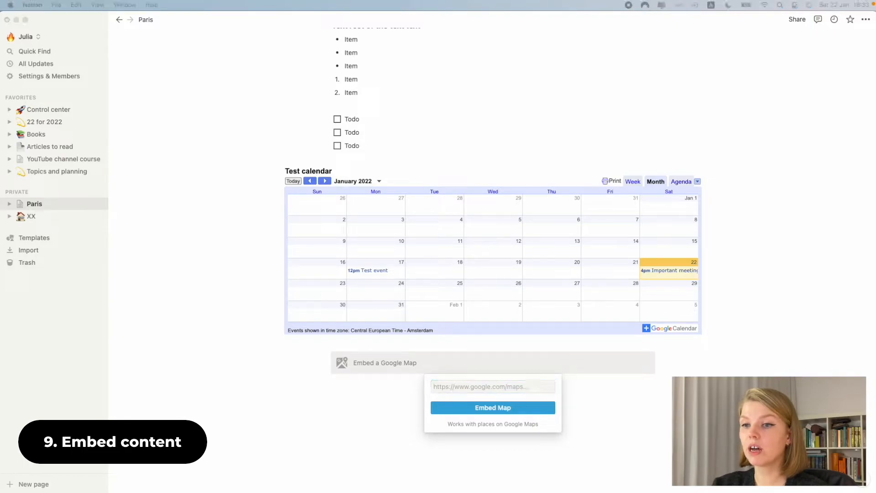
pyautogui.click(505, 391)
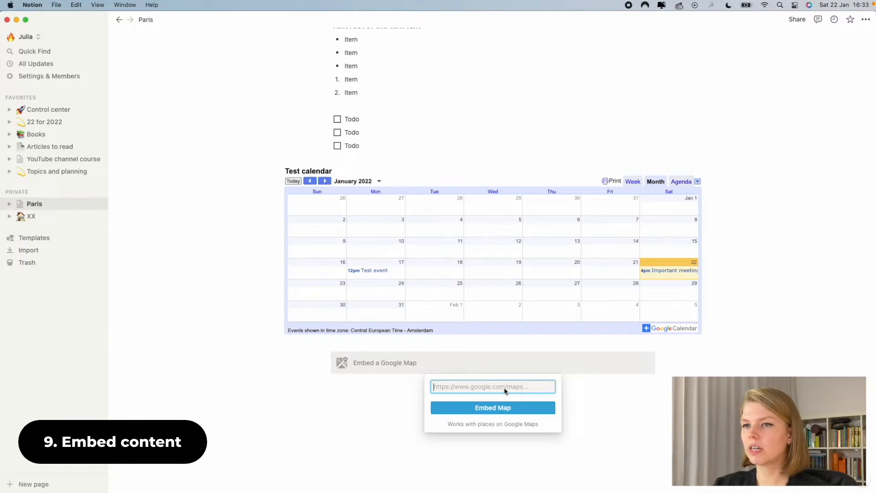
pyautogui.press('super+v')
pyautogui.click(510, 408)
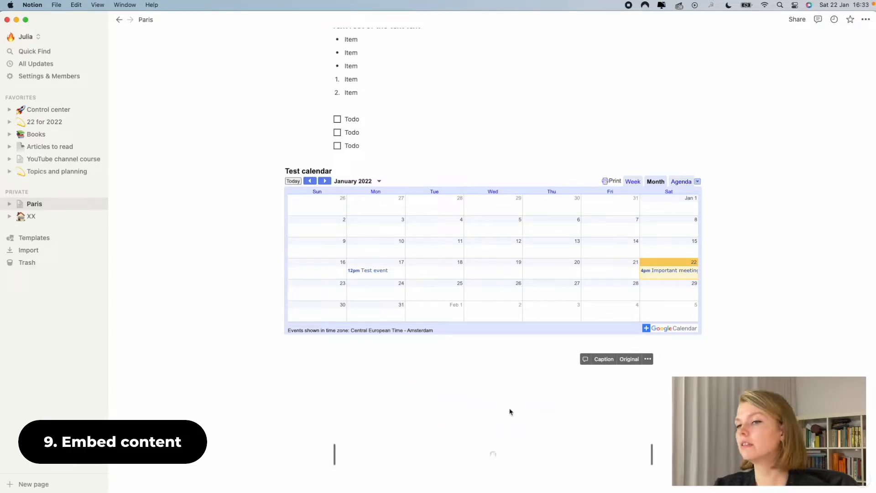
pyautogui.scroll(-5, 593, 319)
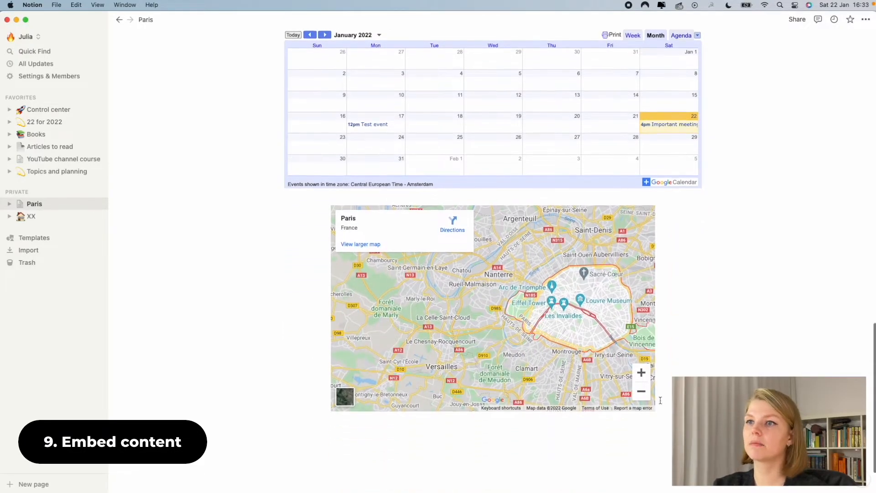
# Centre the embedded map on Paris, narrow the embed on the page and zoom the map in one level
pyautogui.moveTo(615, 329); pyautogui.dragTo(523, 328)
pyautogui.moveTo(652, 309); pyautogui.dragTo(567, 310)
pyautogui.click(557, 373)
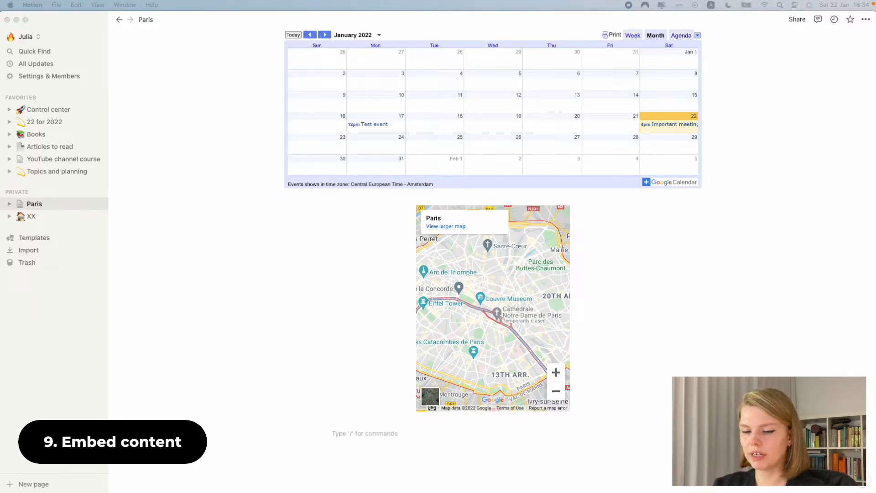
pyautogui.click(373, 446)
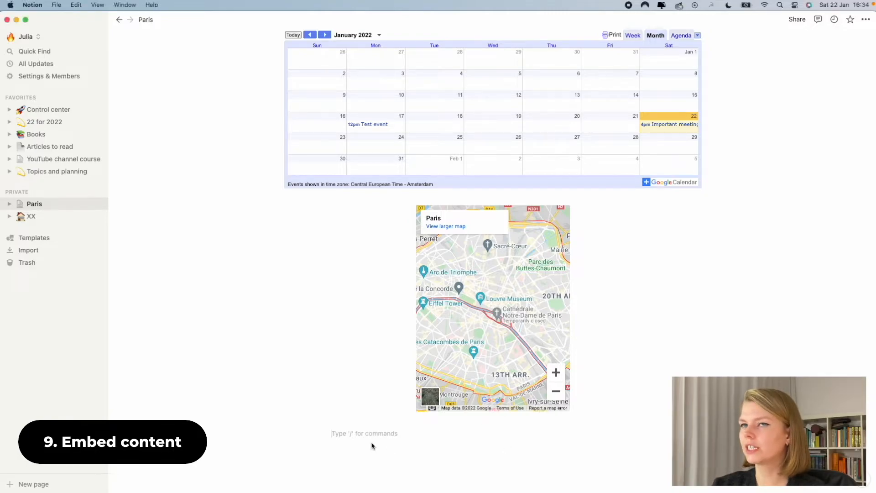
pyautogui.write('https://www.planetware.com/france/best-places-to-visit-in-france-f-1-10.htm')
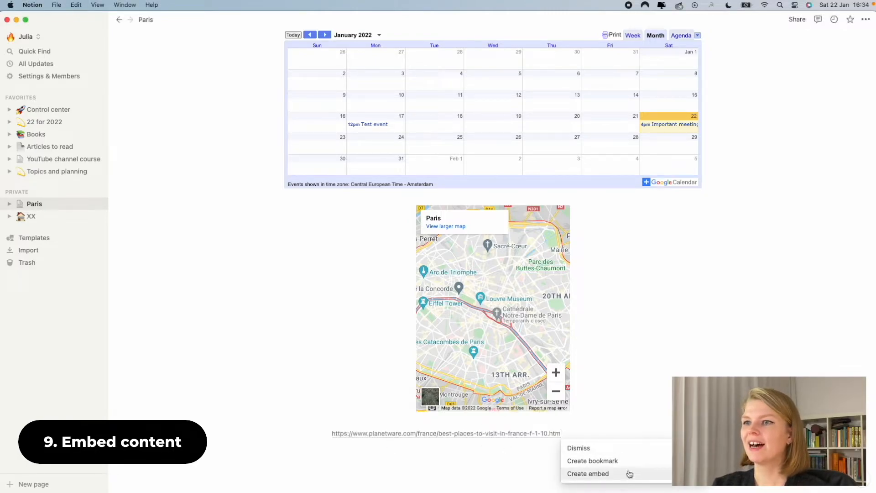
pyautogui.click(632, 462)
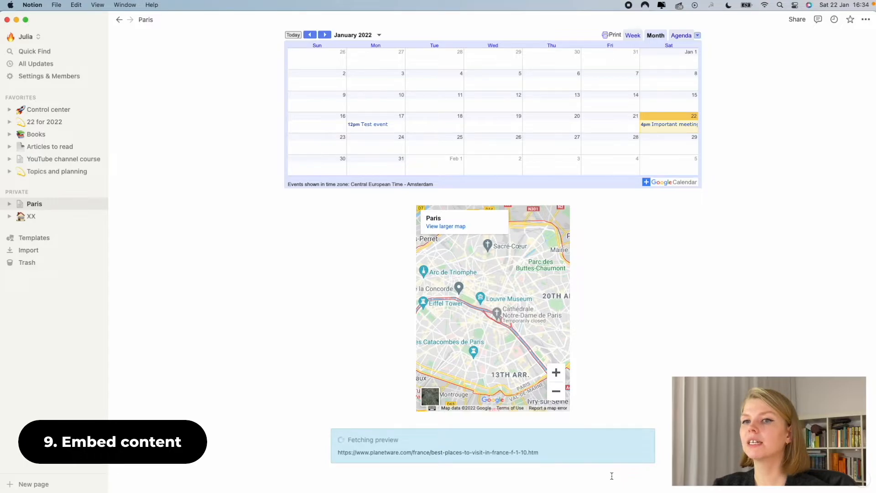
pyautogui.press('Return')
pyautogui.scroll(-3, 614, 479)
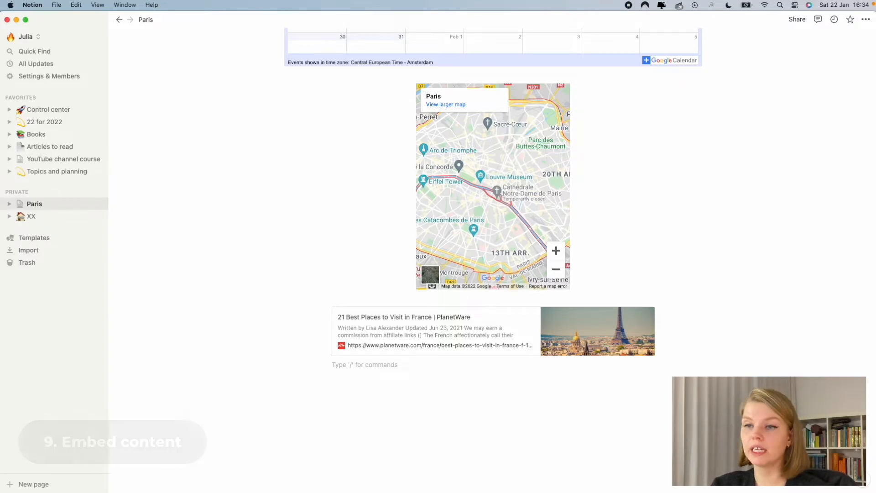
pyautogui.press('super+Tab')
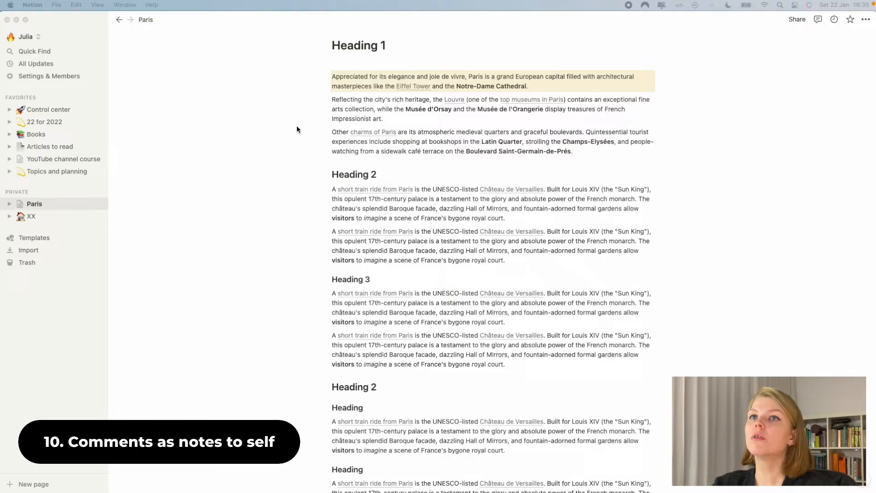
# Comment "Check artists" on the words "Impressionist art" under Heading 1 and resolve the comment
pyautogui.doubleClick(360, 120)
pyautogui.moveTo(363, 121); pyautogui.dragTo(377, 121)
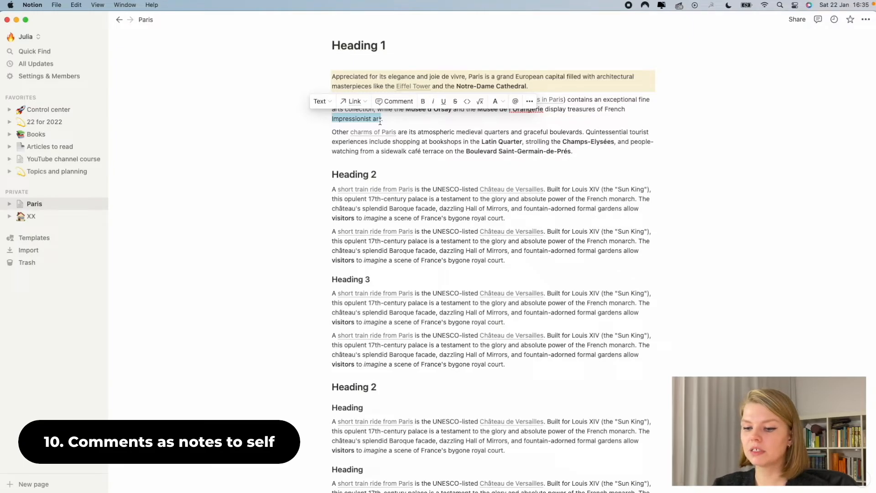
pyautogui.press('super+shift+m')
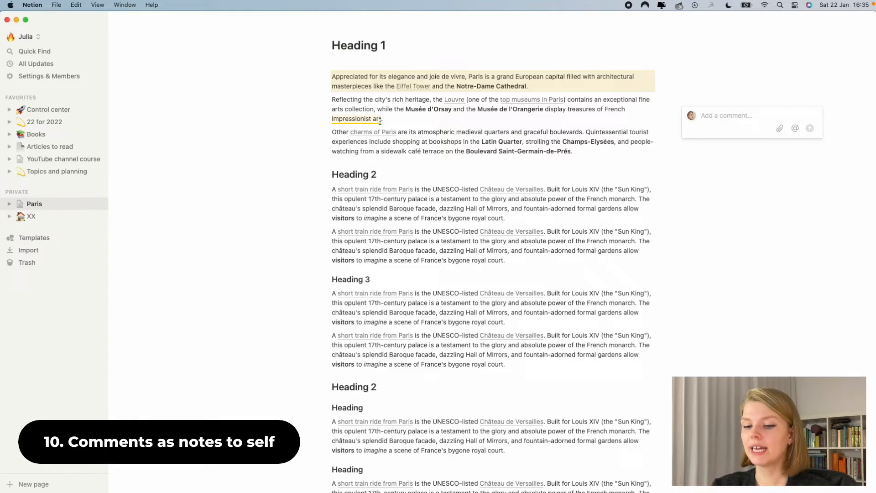
pyautogui.write('Check ')
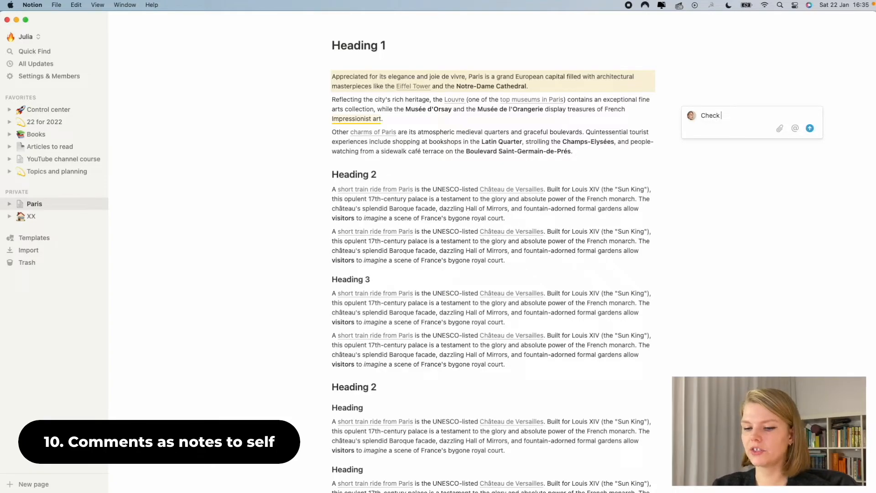
pyautogui.write('artists')
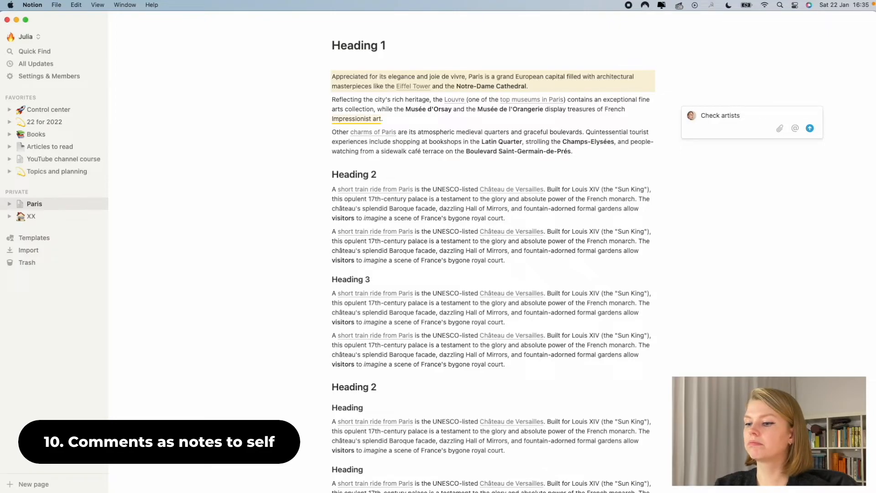
pyautogui.press('Return')
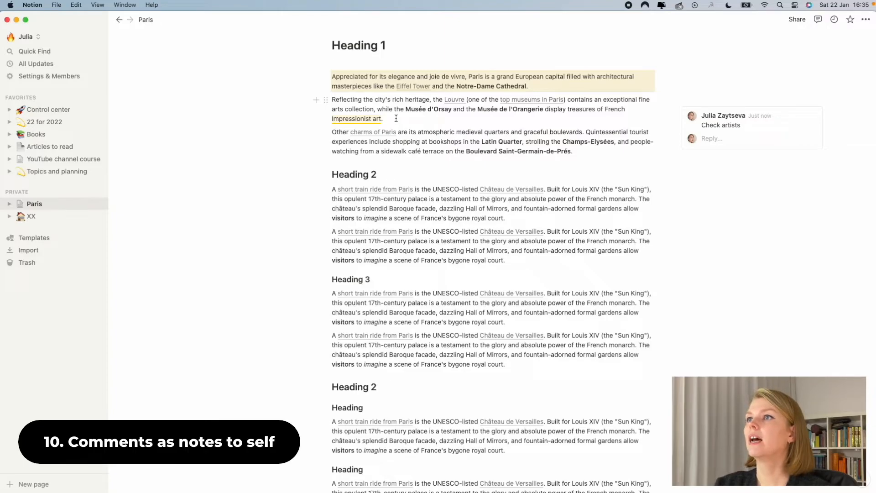
pyautogui.moveTo(687, 127)
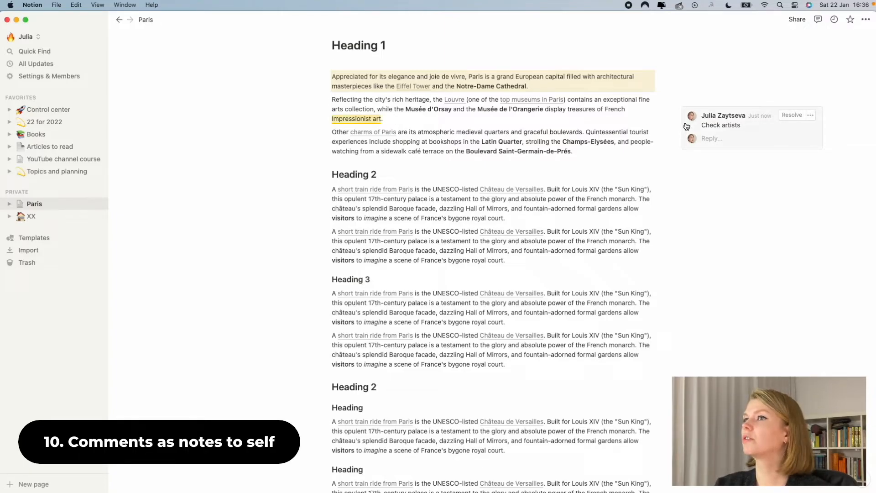
pyautogui.click(790, 115)
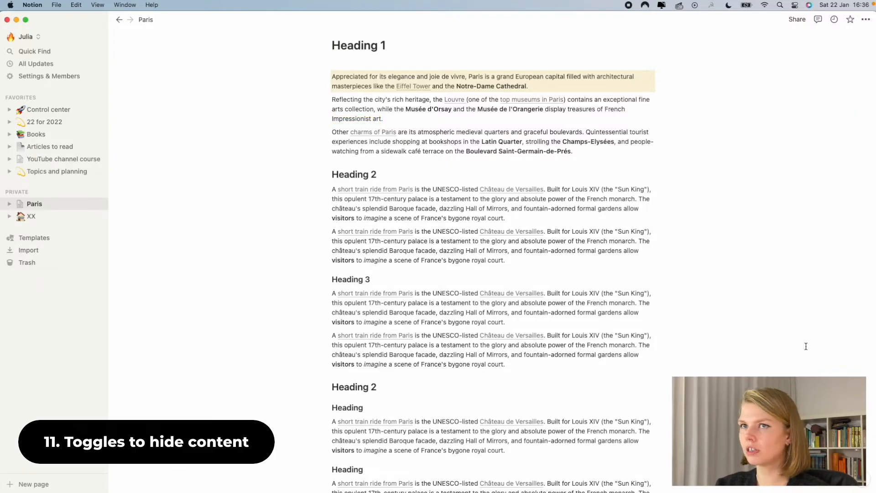
# Turn the first Heading 2 below the Paris introduction into a toggle heading
pyautogui.click(332, 174)
pyautogui.write('>')
pyautogui.press('space')
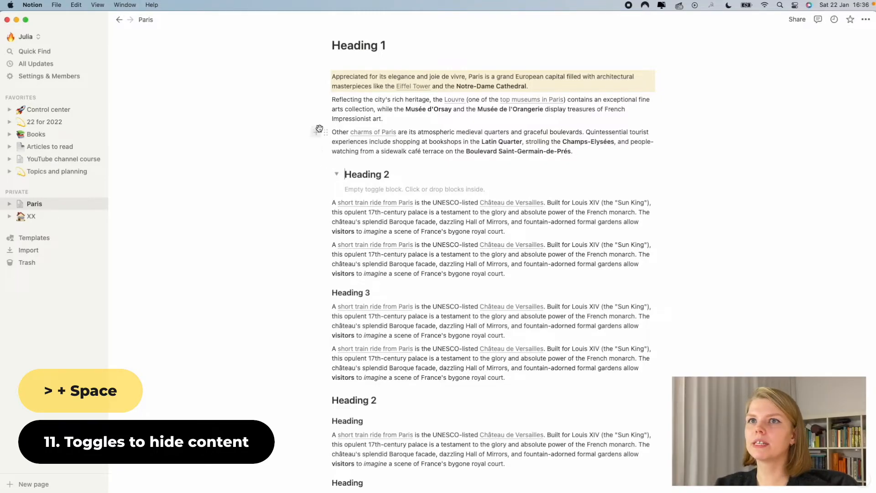
# Add a toggle list item reading "dsfjsldkjf" above the Heading 2 toggle
pyautogui.press('Return')
pyautogui.write('>')
pyautogui.press('space')
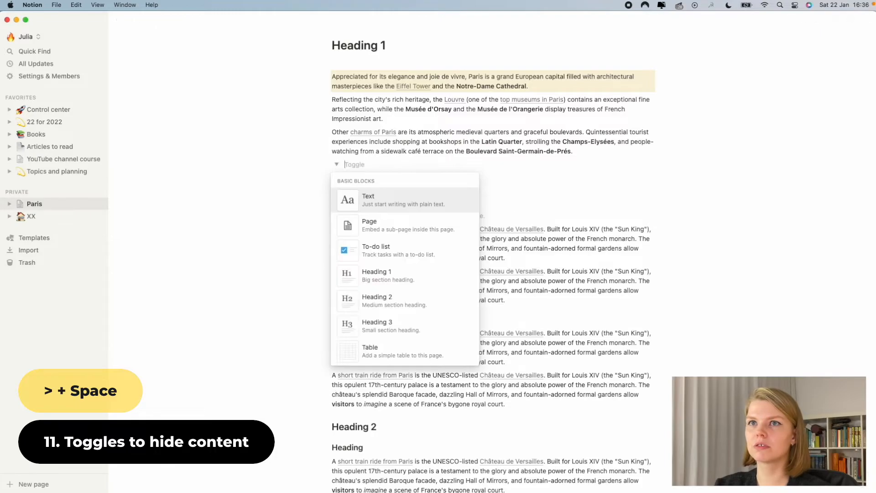
pyautogui.write('dsfjsldkjf')
# Turn Heading 3 into a toggle heading
pyautogui.click(333, 318)
pyautogui.write('>Heading 3')
pyautogui.press('space')
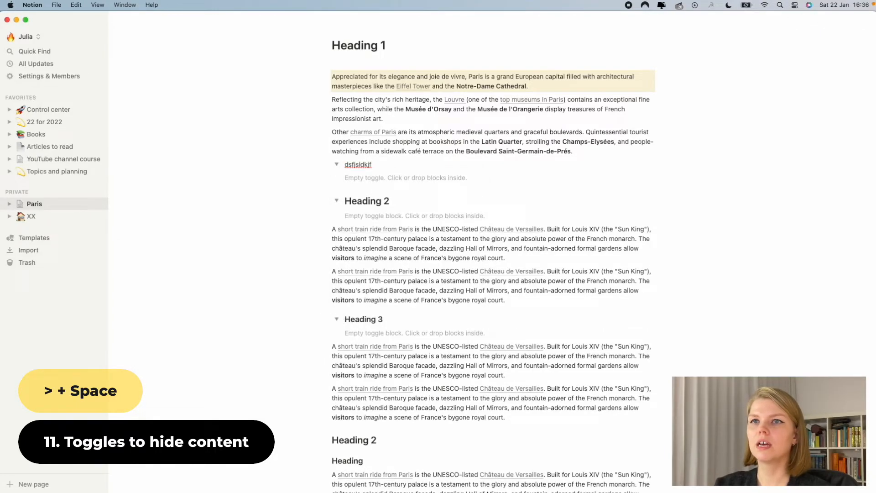
# Move the two Versailles paragraphs below Heading 2 and the two below Heading 3 inside their respective toggle headings
pyautogui.moveTo(303, 221); pyautogui.dragTo(387, 303)
pyautogui.click(285, 246)
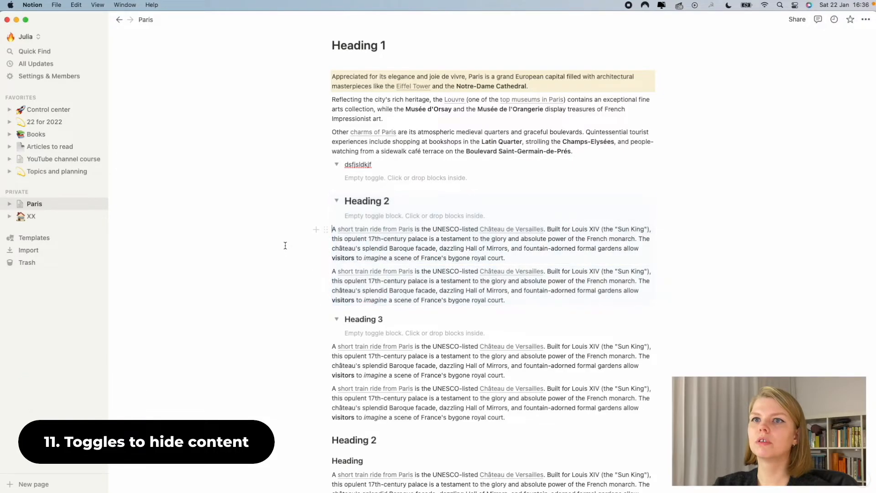
pyautogui.moveTo(305, 225); pyautogui.dragTo(390, 303)
pyautogui.moveTo(327, 230); pyautogui.dragTo(338, 213)
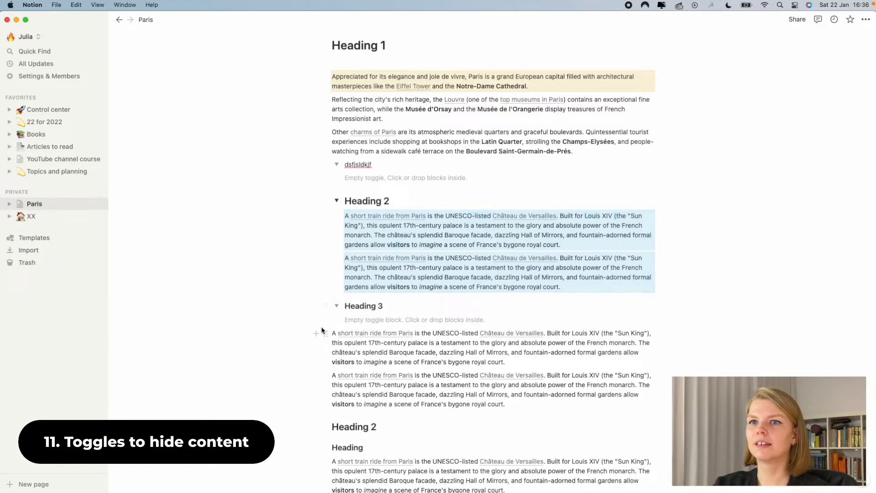
pyautogui.moveTo(322, 330); pyautogui.dragTo(352, 408)
pyautogui.moveTo(325, 334); pyautogui.dragTo(348, 315)
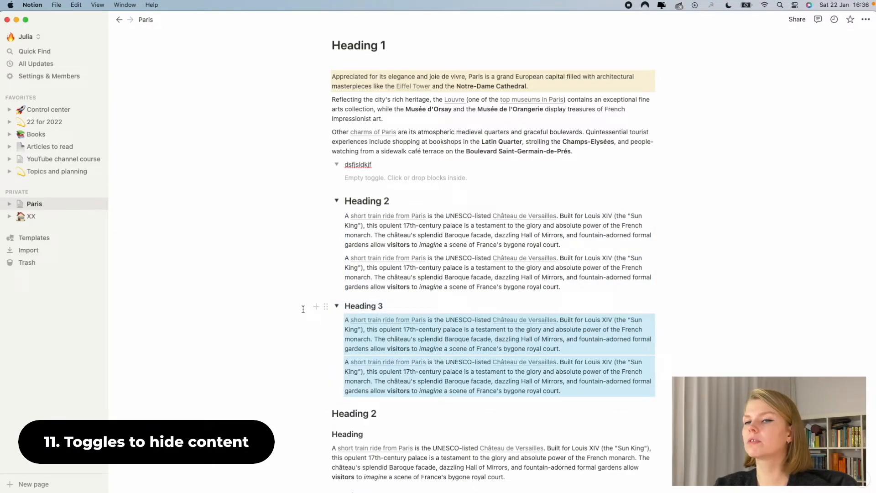
pyautogui.click(304, 355)
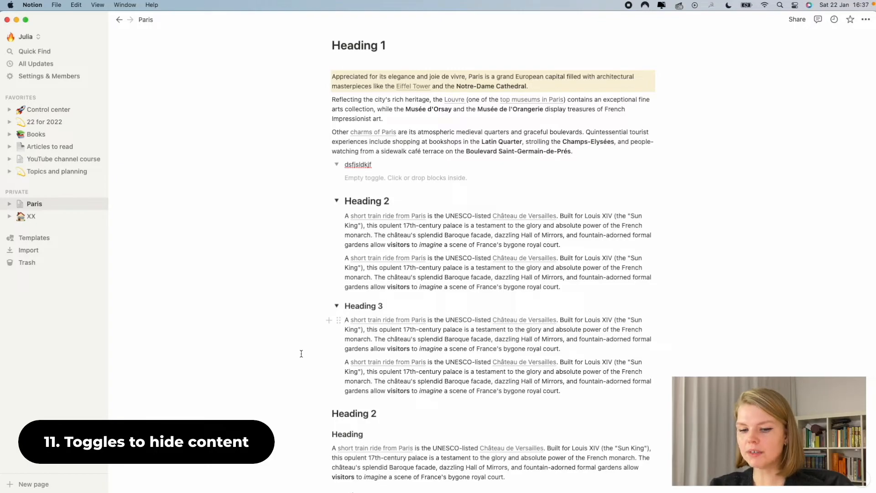
# Collapse, expand and again collapse all toggles on the page at once, and reopen only the Heading 2 toggle
pyautogui.press('cmd+alt+t')
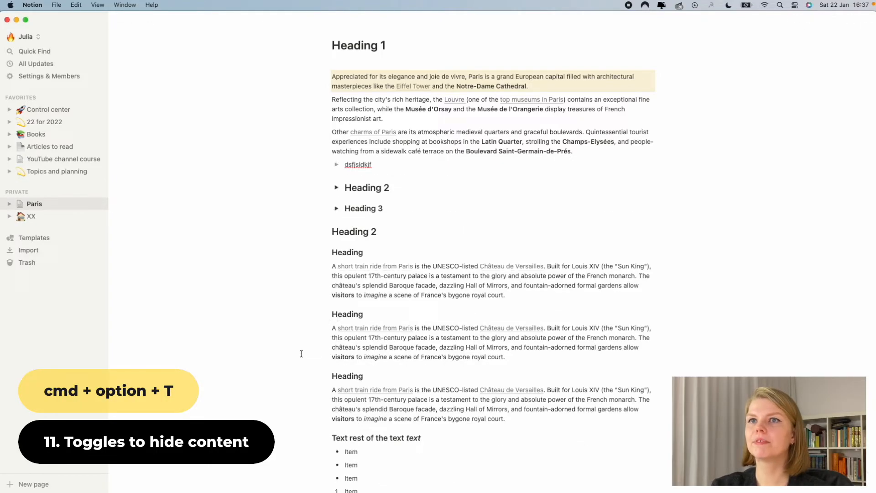
pyautogui.press('cmd+alt+t')
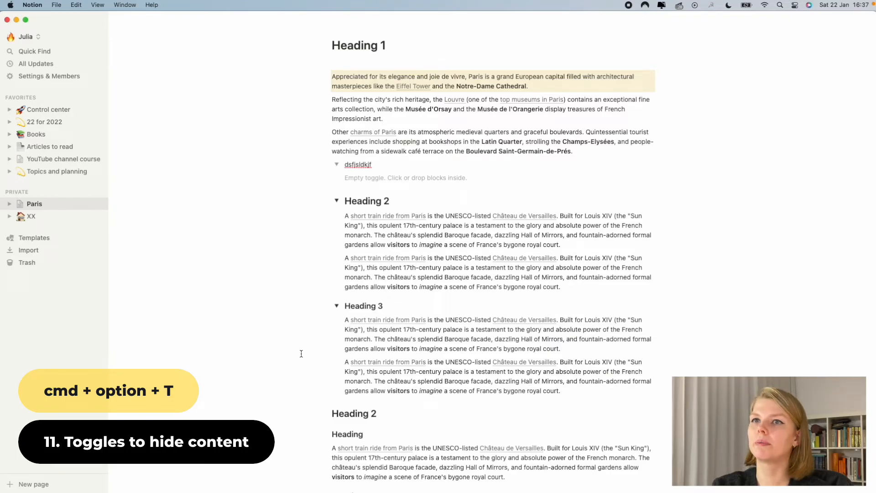
pyautogui.press('cmd+alt+t')
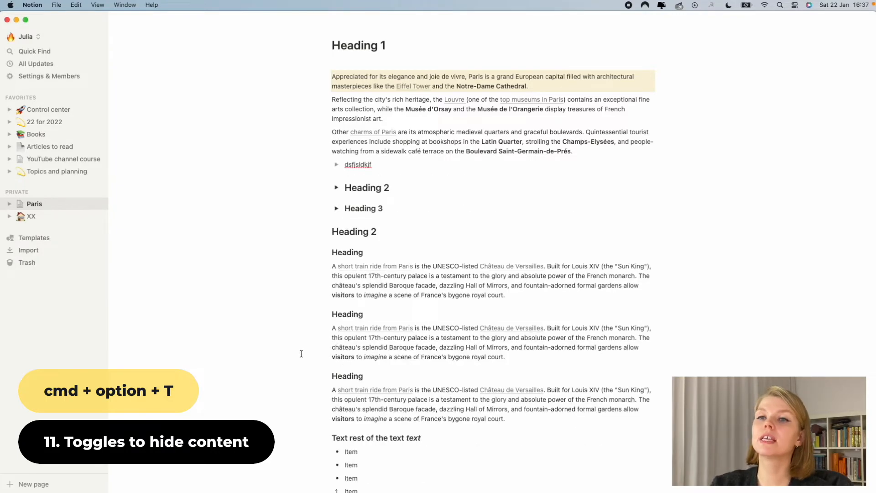
pyautogui.click(336, 188)
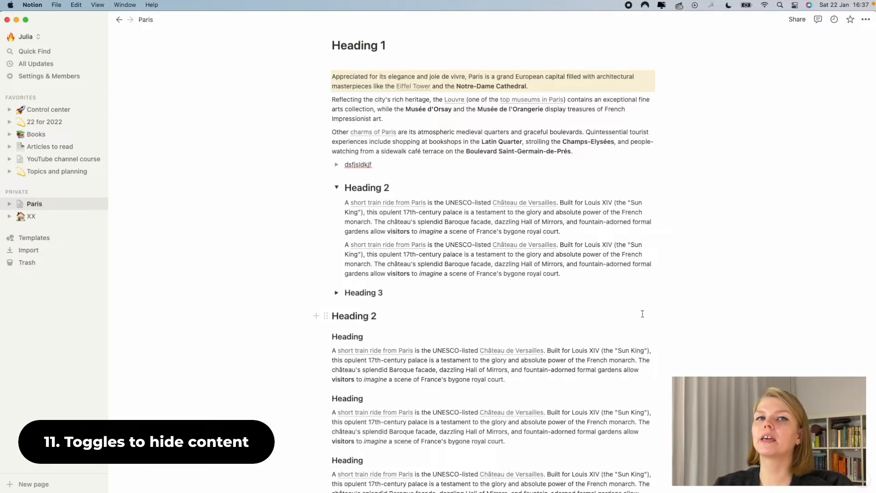
# Open the Books page from the favorites and look through its yearly toggle lists
pyautogui.click(46, 134)
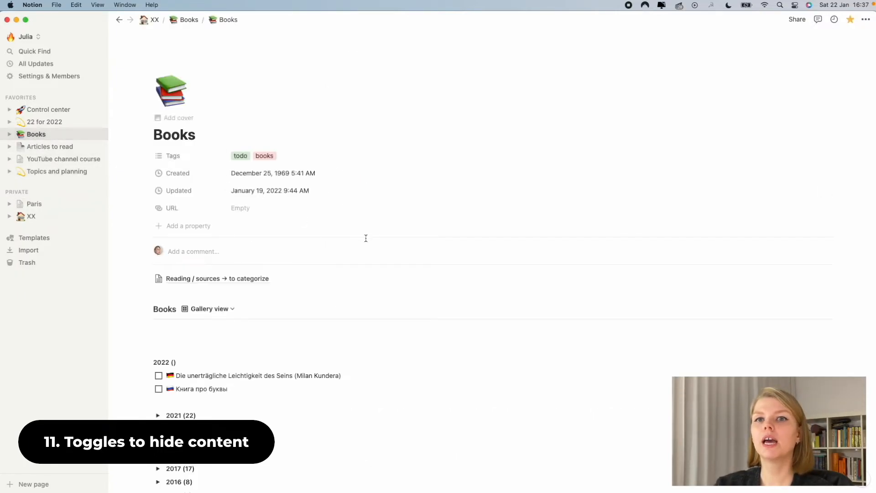
pyautogui.scroll(-8, 370, 284)
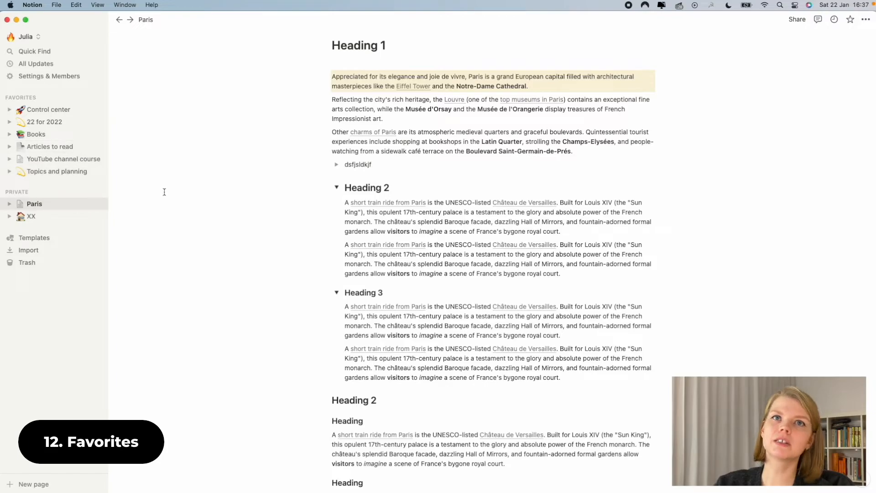
# Add the Paris page to the favorites
pyautogui.click(850, 20)
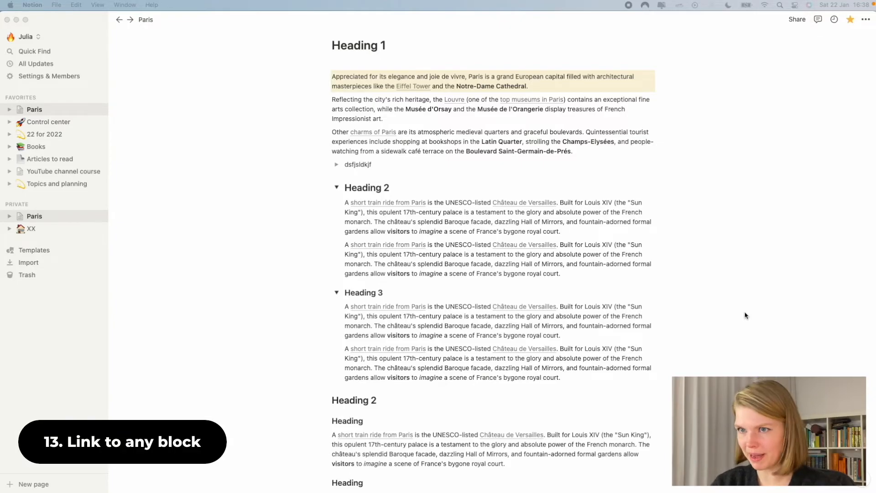
# Copy the link to the embedded Test calendar block on the Paris page
pyautogui.scroll(-10, 745, 315)
pyautogui.scroll(5, 745, 315)
pyautogui.scroll(-6, 745, 315)
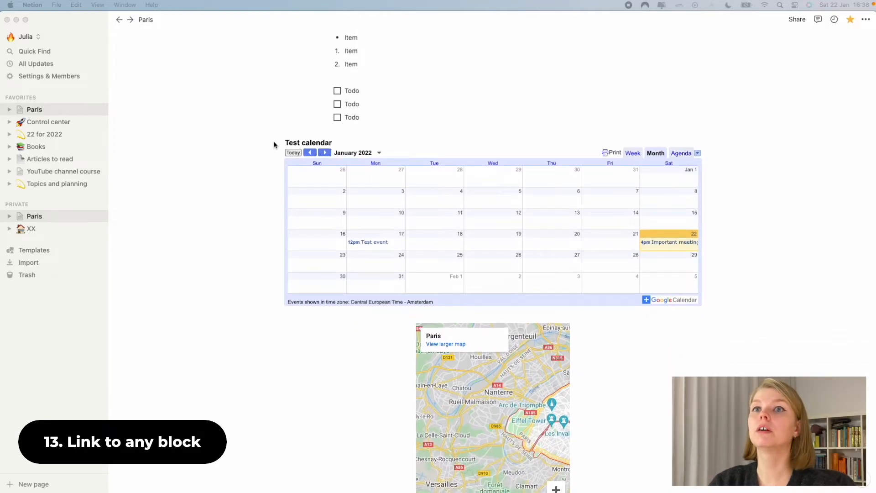
pyautogui.click(279, 146)
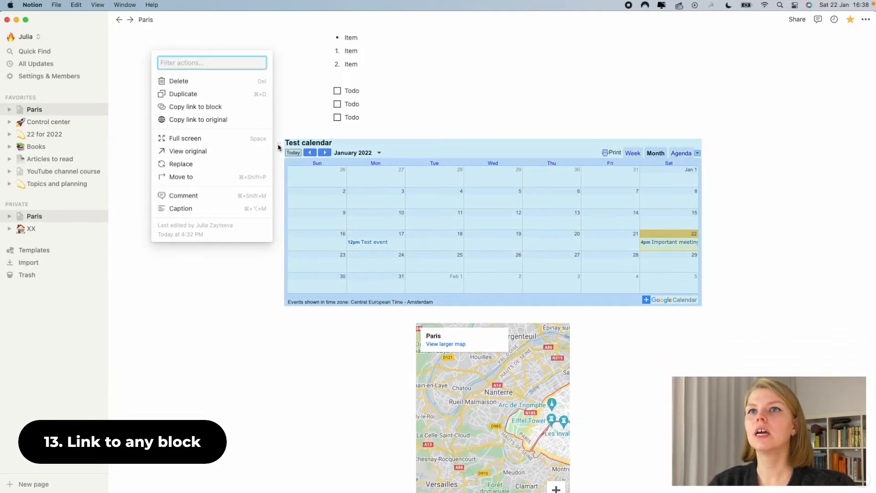
pyautogui.click(223, 114)
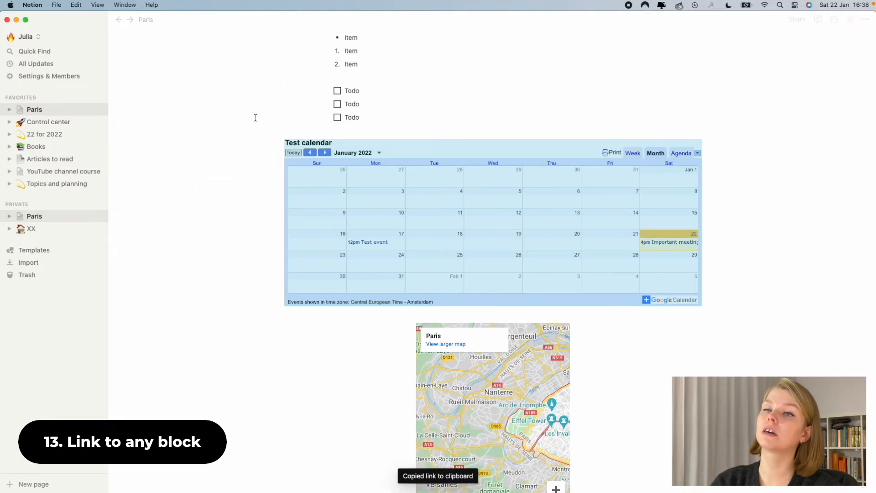
# Add a "Calendar" line below the table of contents, link it to the copied calendar block, and follow the link
pyautogui.scroll(15, 258, 120)
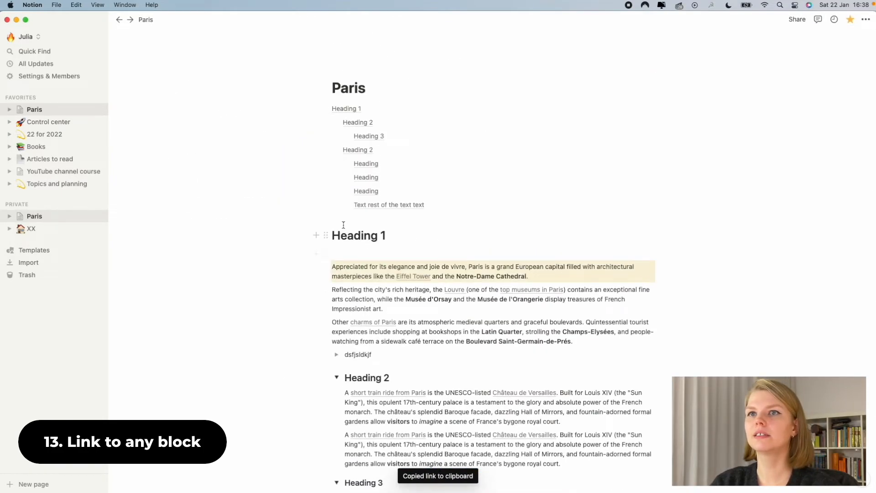
pyautogui.click(315, 110)
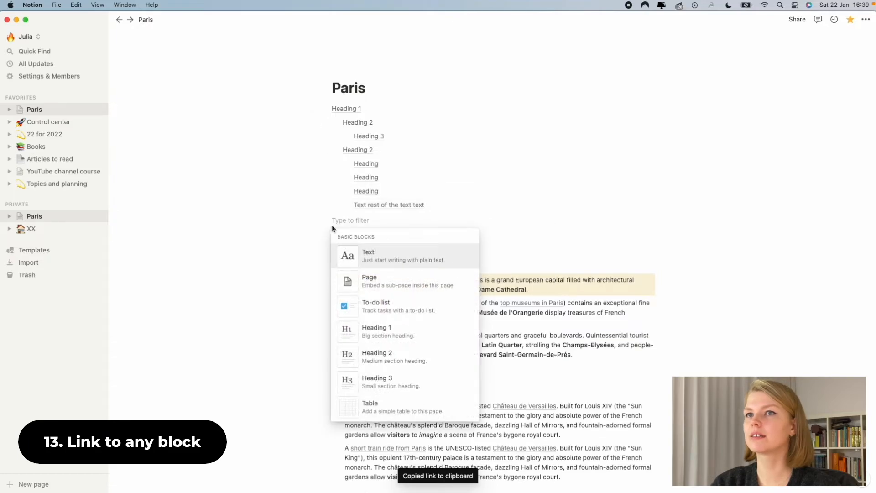
pyautogui.write('Ca')
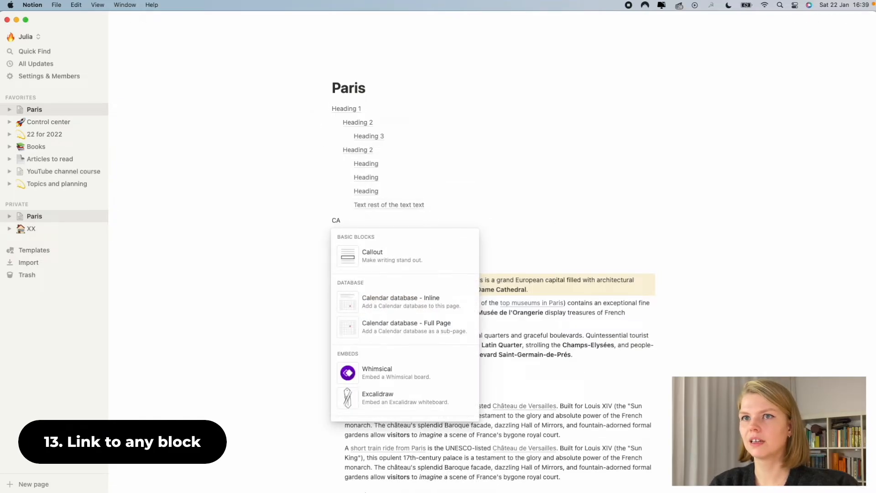
pyautogui.write('lendar')
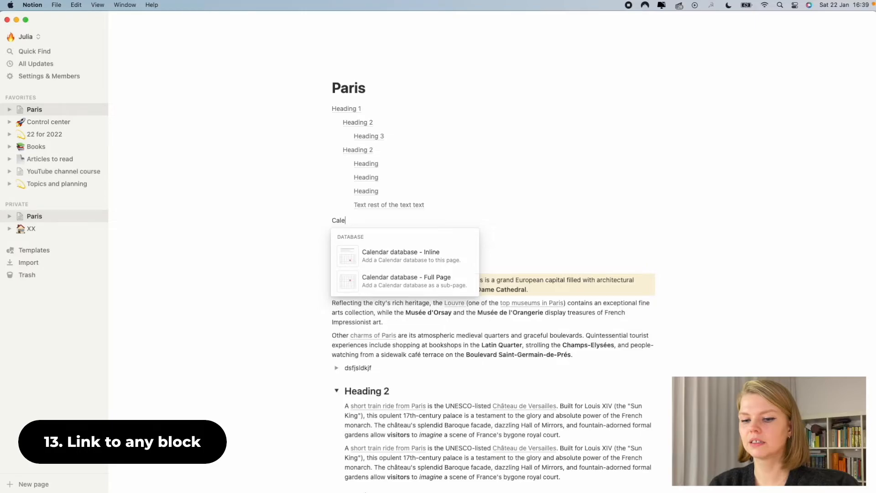
pyautogui.doubleClick(338, 219)
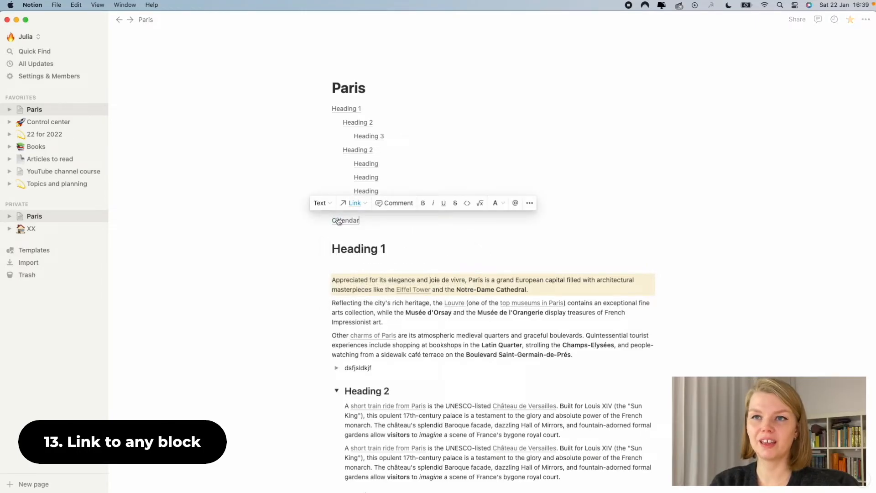
pyautogui.press('super+v')
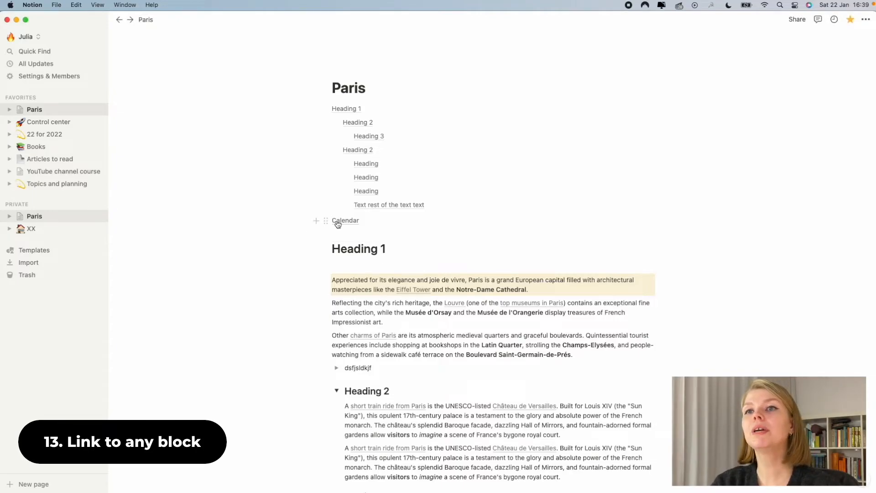
pyautogui.click(337, 220)
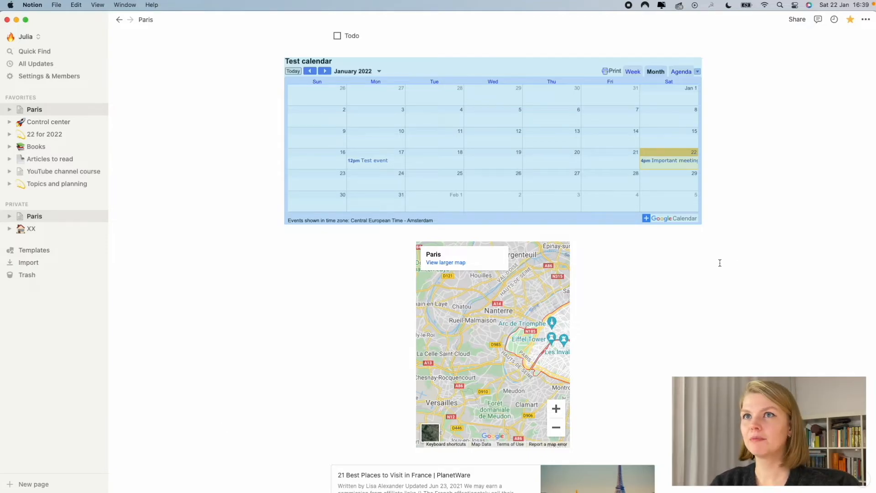
# Add an empty to-do item below the third Todo in the checklist above the calendar
pyautogui.scroll(8, 720, 263)
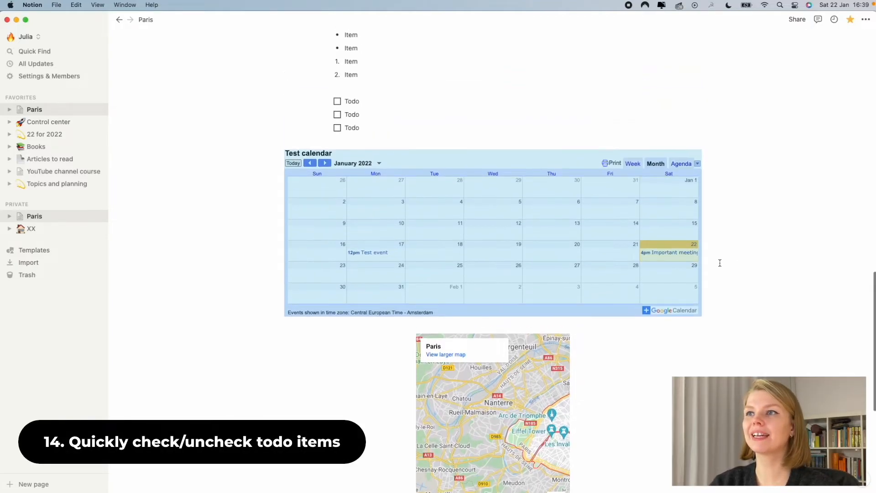
pyautogui.scroll(-3, 530, 331)
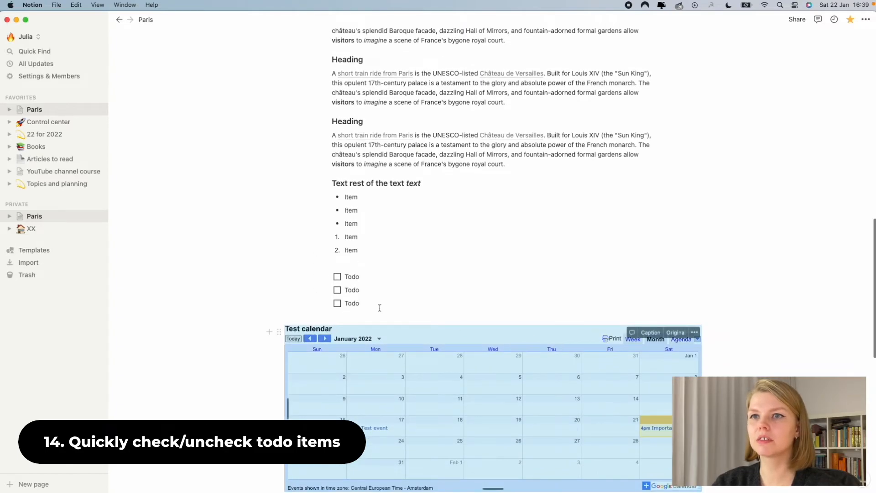
pyautogui.click(367, 303)
pyautogui.press('Return')
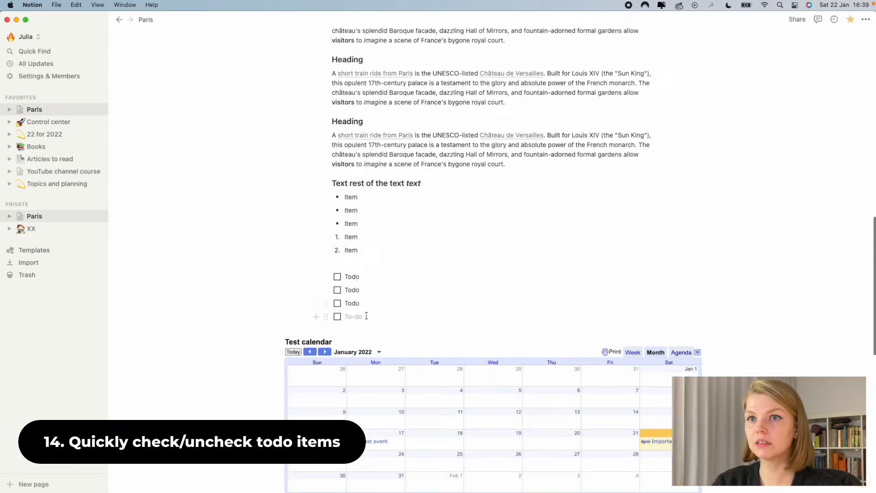
# Select all four to-do items, check them off together and uncheck them again
pyautogui.moveTo(365, 330); pyautogui.dragTo(340, 284)
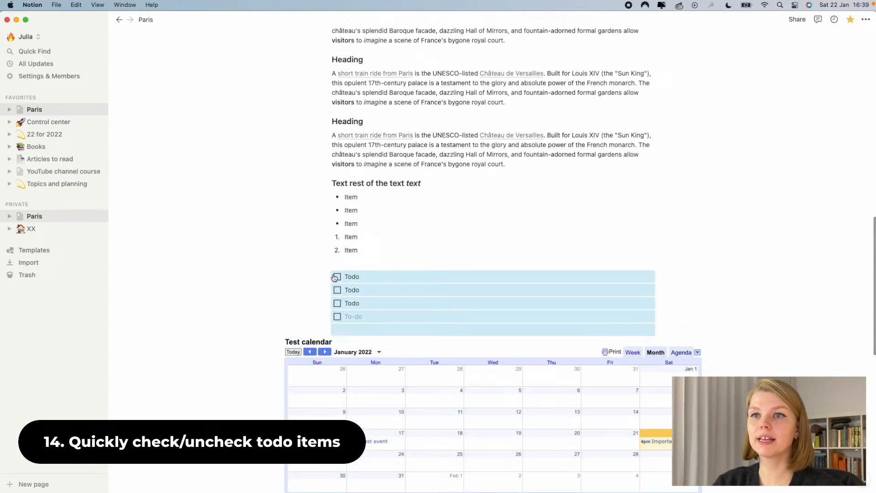
pyautogui.click(338, 277)
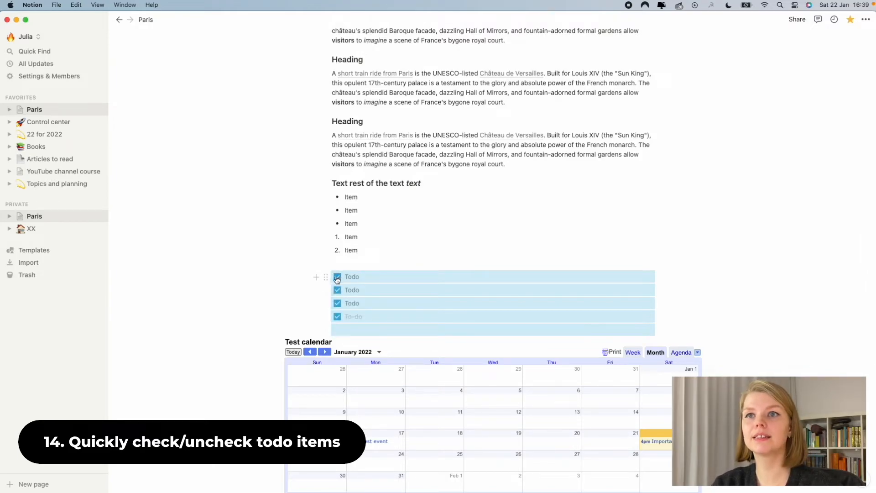
pyautogui.click(337, 280)
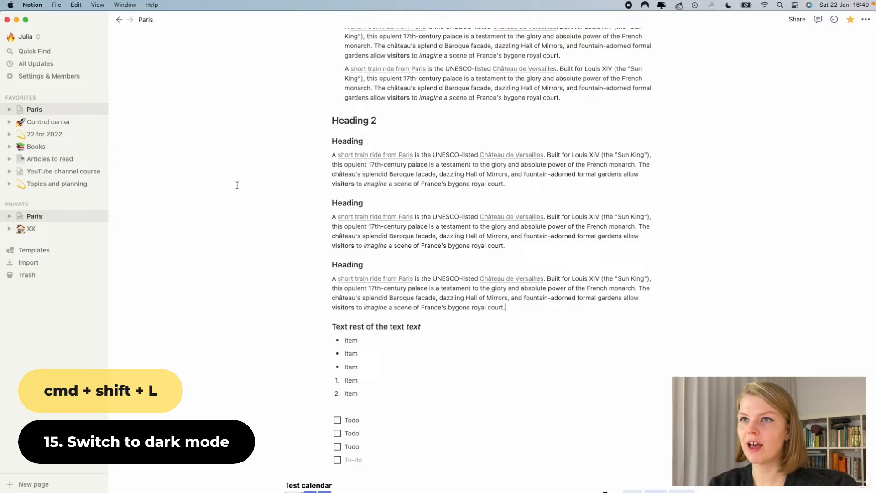
# Toggle the interface to dark mode and back to light mode twice
pyautogui.press('super+shift+l')
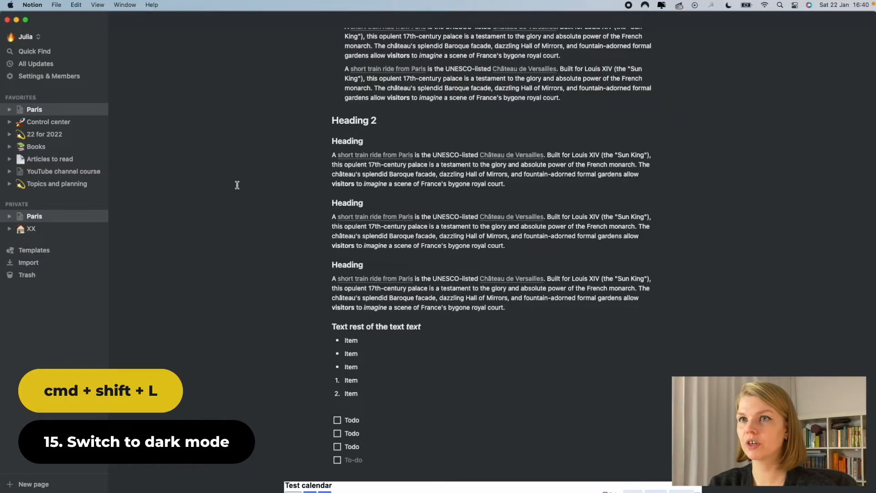
pyautogui.press('super+shift+l')
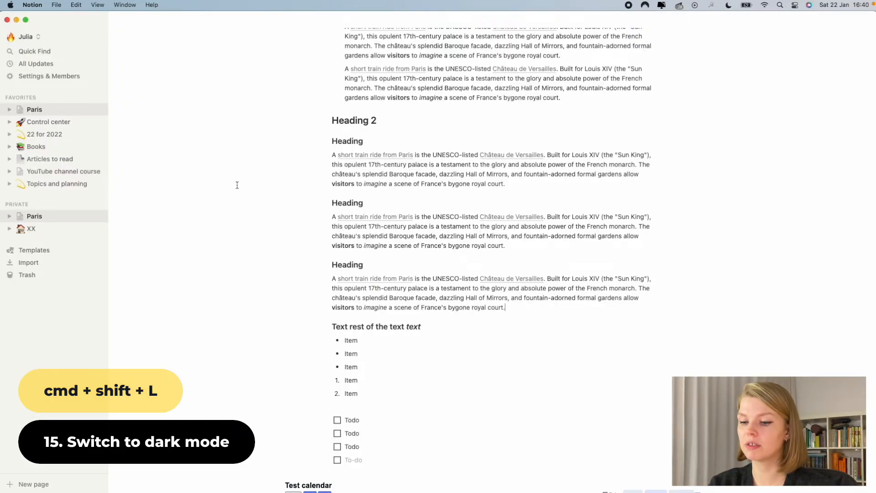
pyautogui.press('super+shift+l')
pyautogui.press('super+shift+l')
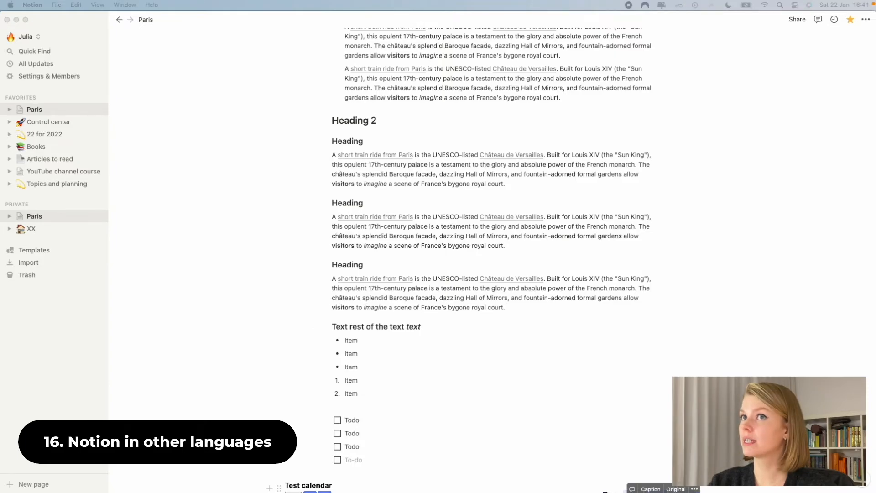
# Switch to Chrome, translate the Paris page's interface into Russian, and open the page options
pyautogui.moveTo(463, 100); pyautogui.dragTo(315, 49)
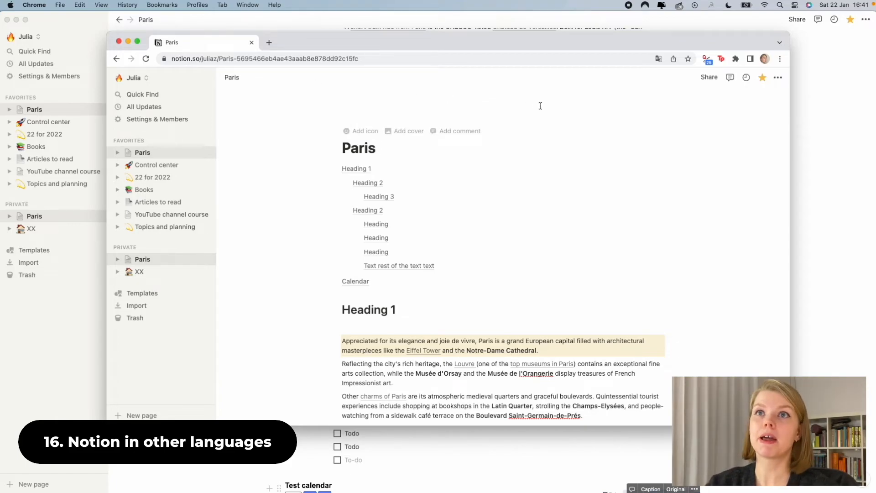
pyautogui.rightClick(695, 72)
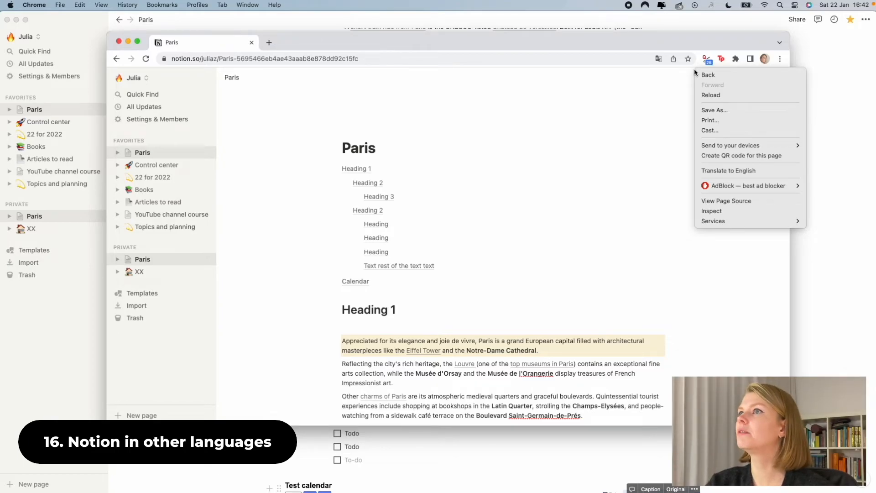
pyautogui.click(744, 171)
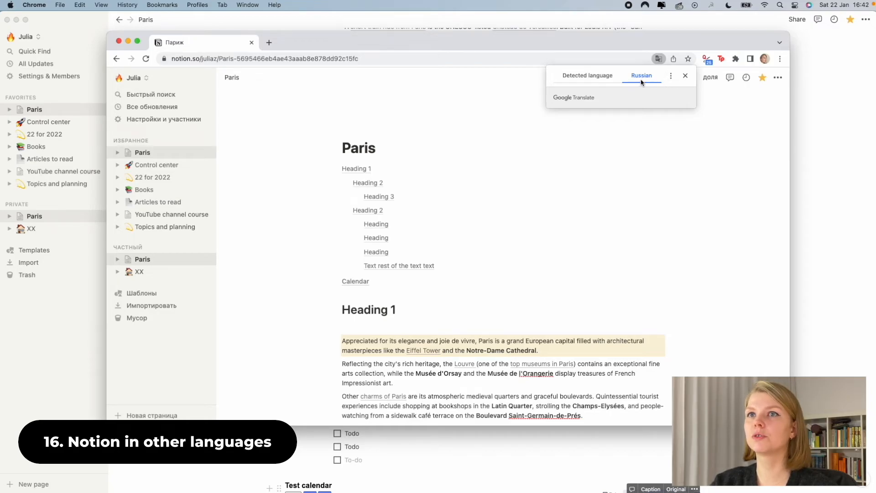
pyautogui.click(759, 104)
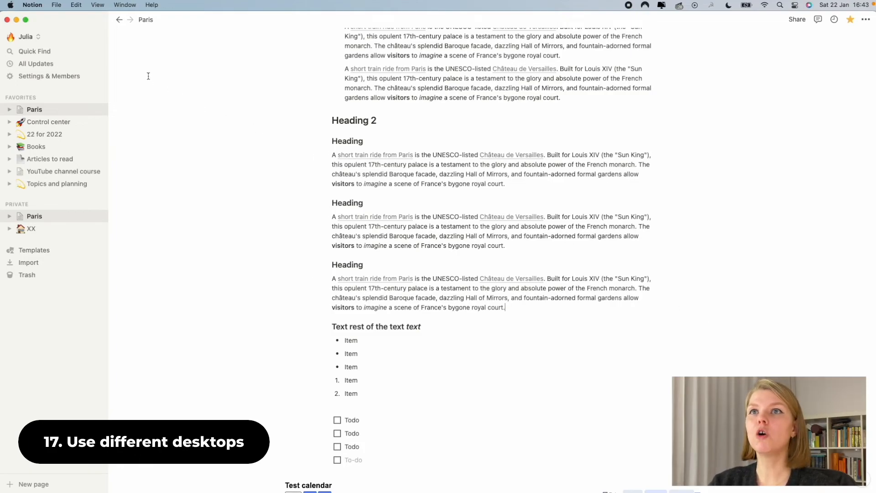
# Switch back to Notion, open a new window and show the Control center page in it
pyautogui.click(56, 5)
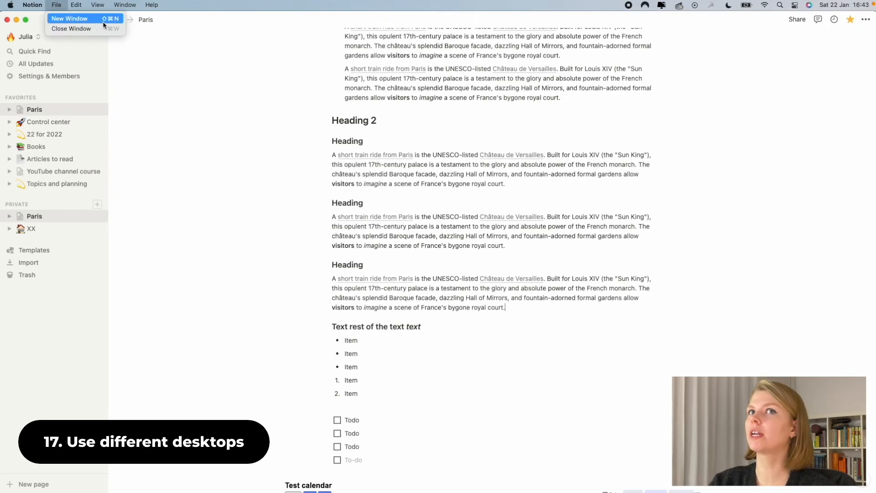
pyautogui.click(175, 97)
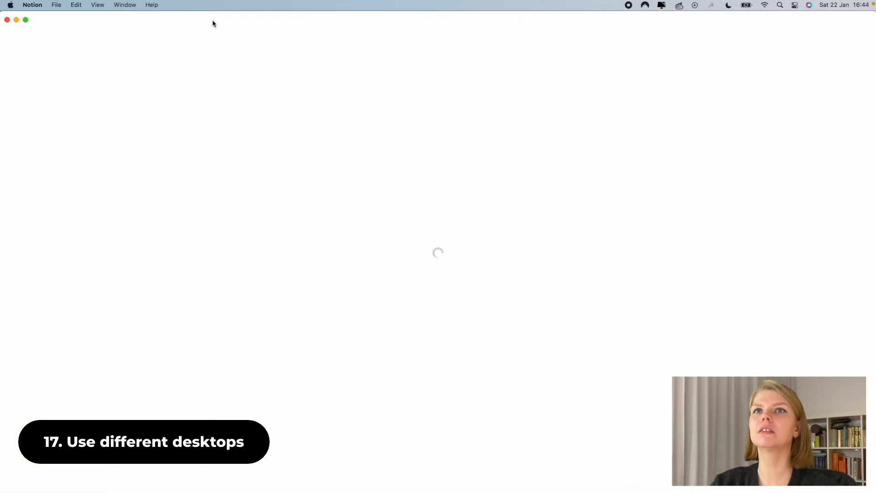
pyautogui.click(43, 125)
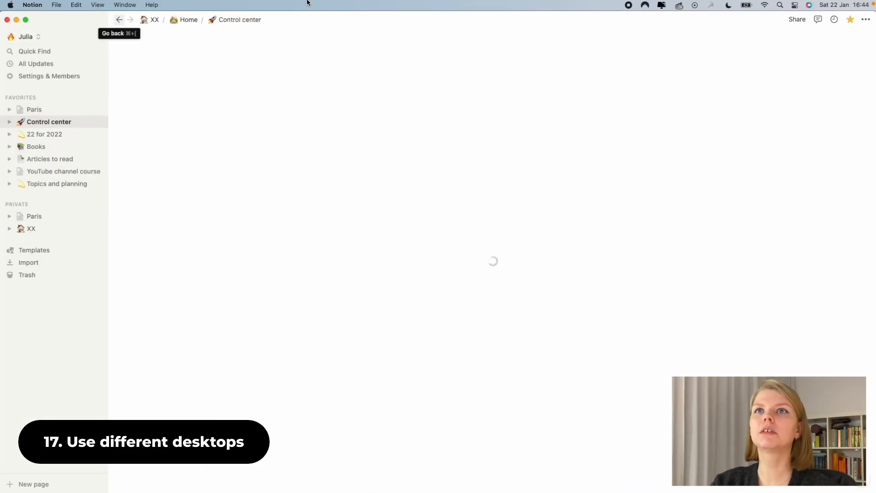
# Make the Control center window and the Paris window full screen so that each has its own desktop
pyautogui.moveTo(305, 17); pyautogui.dragTo(319, 32)
pyautogui.doubleClick(320, 35)
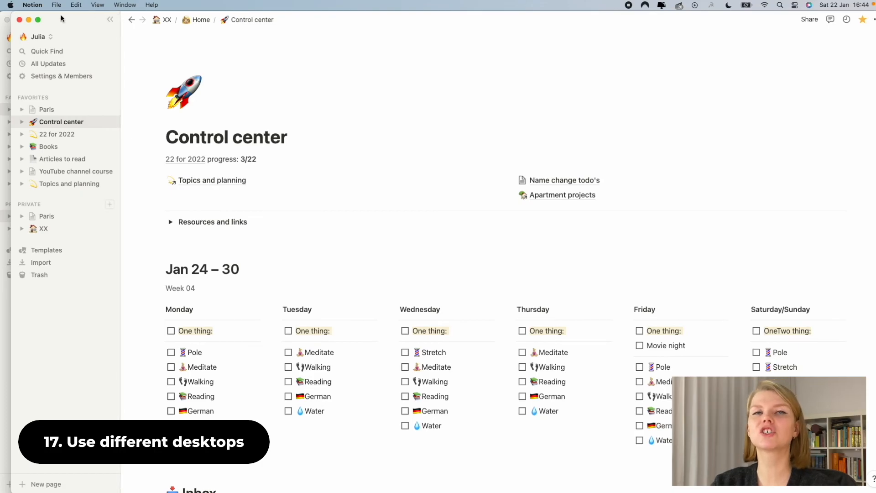
pyautogui.click(38, 20)
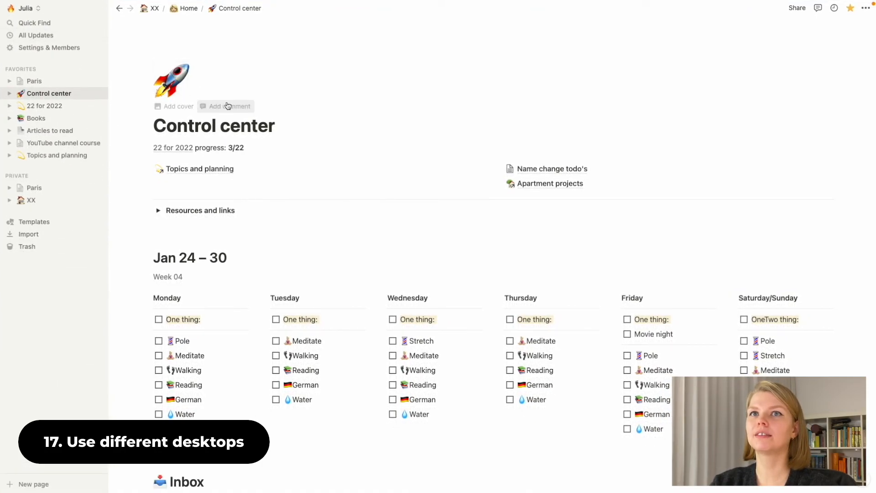
pyautogui.hotkey('ctrl', 'Left')
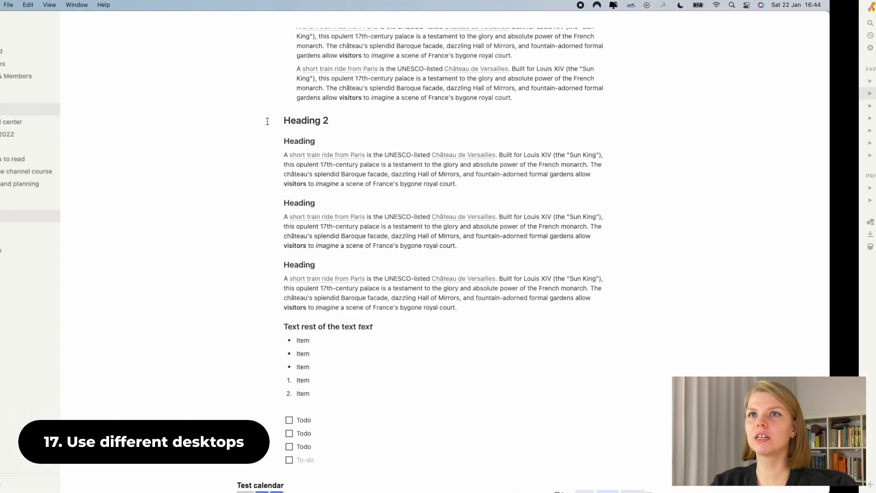
pyautogui.click(26, 21)
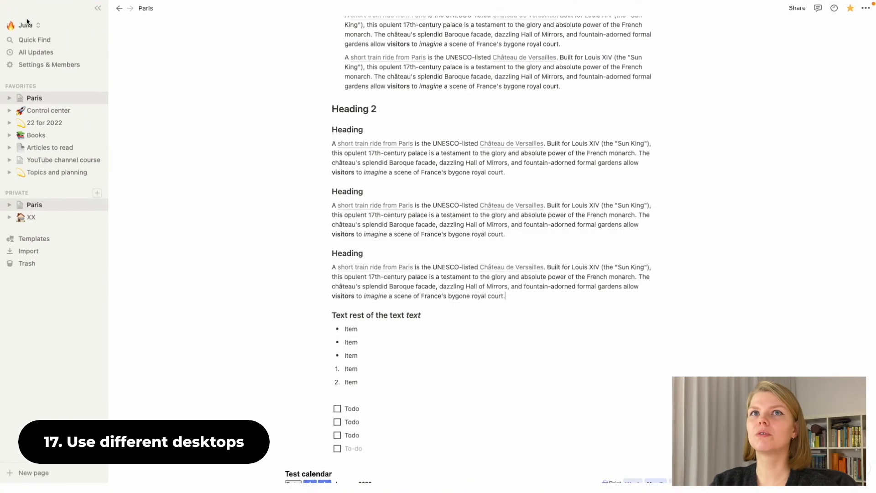
# View the overview of all desktops and switch between the full-screen Paris, Control center and Chrome desktops
pyautogui.hotkey('ctrl', 'Up')
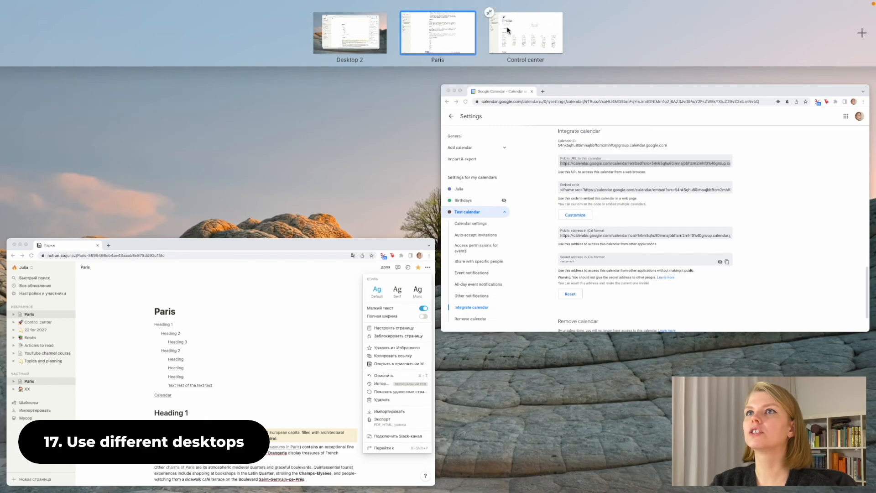
pyautogui.click(440, 41)
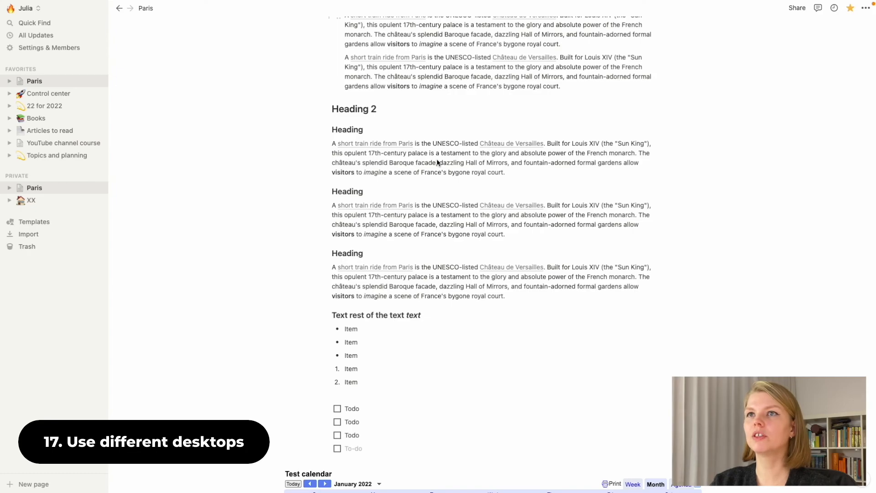
pyautogui.hotkey('ctrl', 'Left')
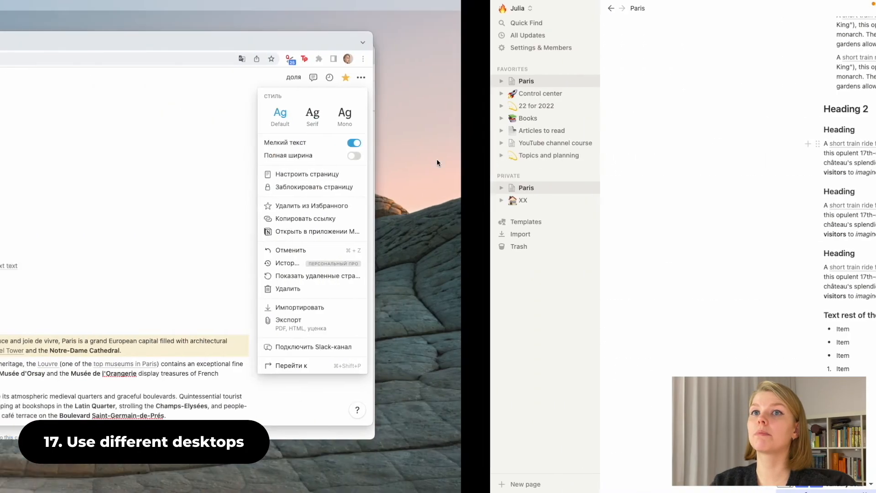
pyautogui.hotkey('ctrl', 'Right')
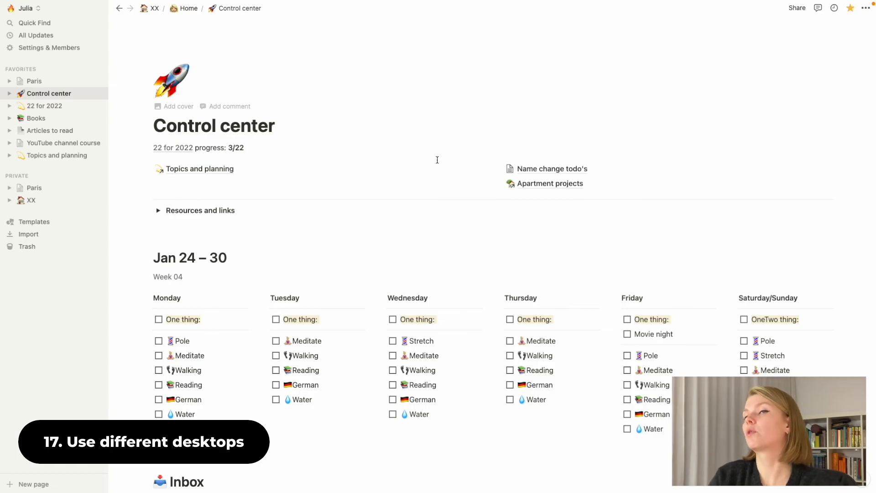
pyautogui.hotkey('ctrl', 'Left')
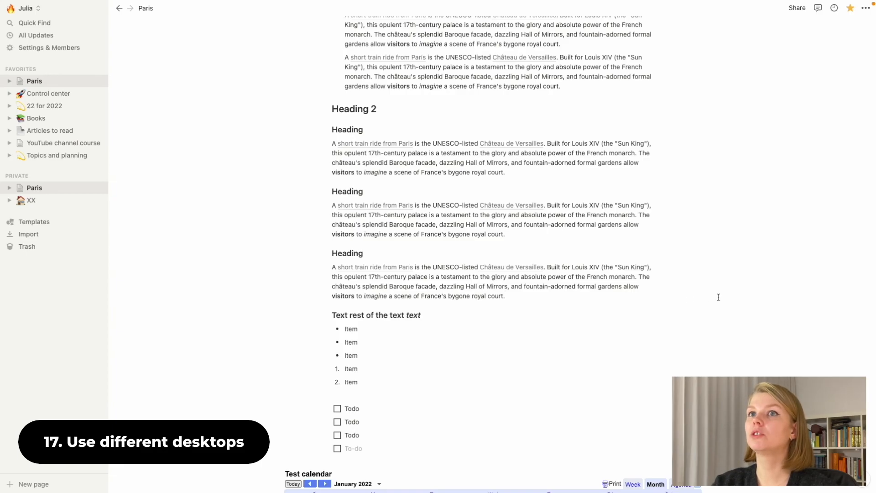
pyautogui.hotkey('ctrl', 'Left')
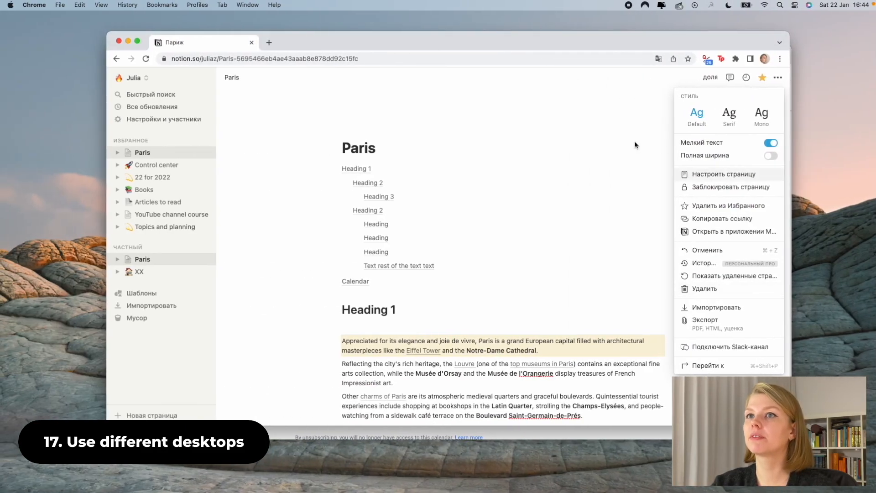